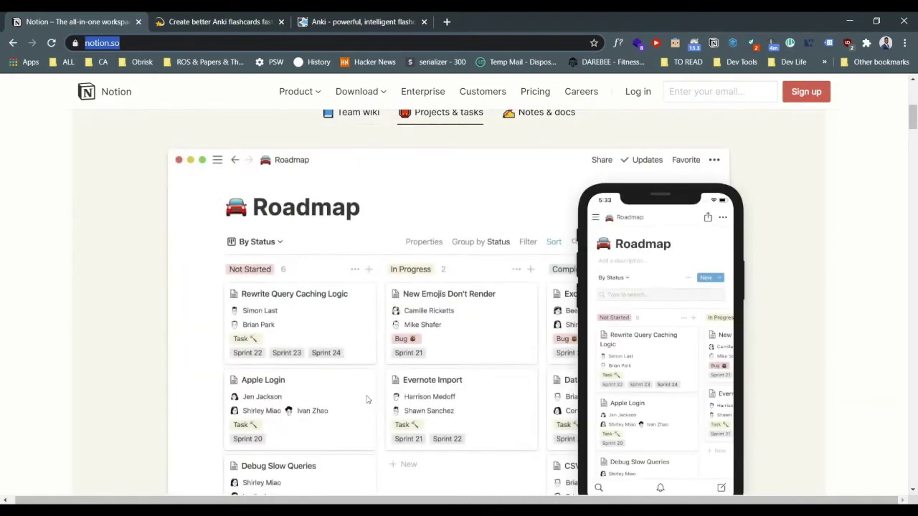
Look through the Notion home page from the Roadmap preview down to the Projects & tasks section.
{"action": "scroll", "coordinate": [367, 399], "scroll_direction": "down", "scroll_amount": 3}
{"action": "scroll", "coordinate": [366, 399], "scroll_direction": "down", "scroll_amount": 8}
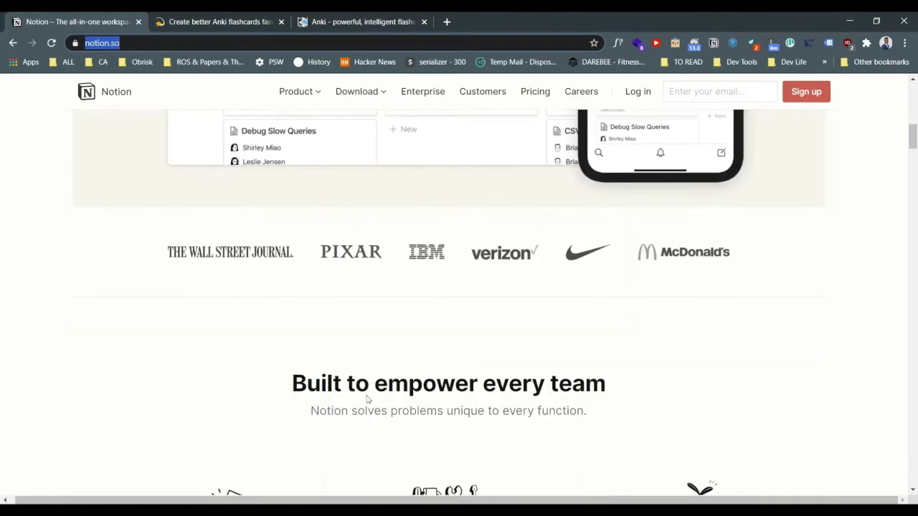
{"action": "scroll", "coordinate": [366, 399], "scroll_direction": "down", "scroll_amount": 7}
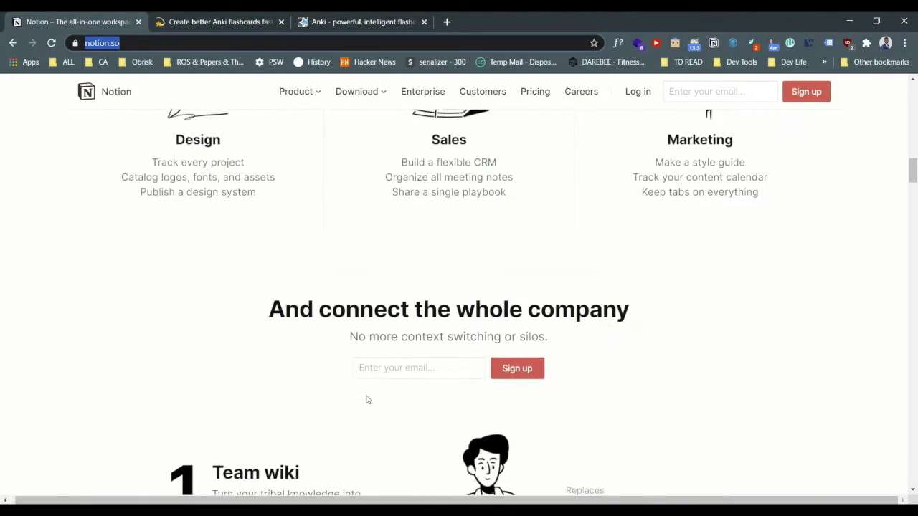
{"action": "scroll", "coordinate": [366, 399], "scroll_direction": "down", "scroll_amount": 2}
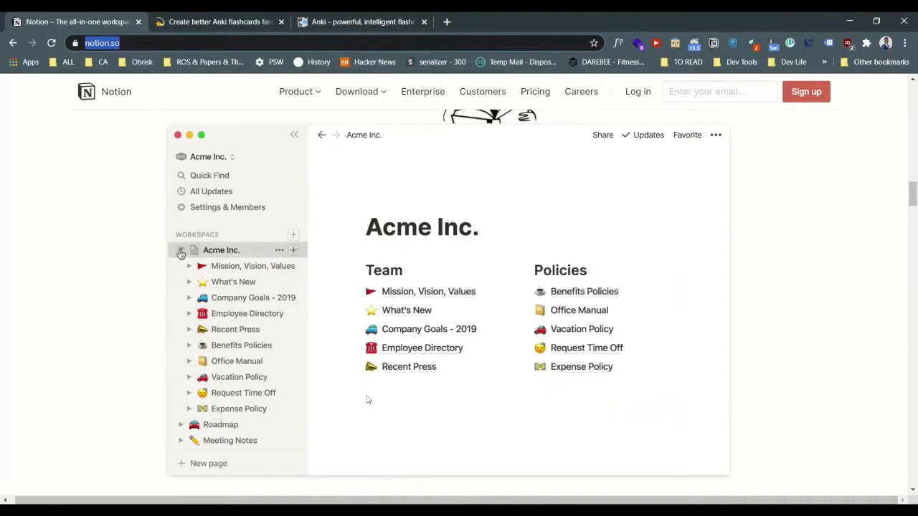
{"action": "scroll", "coordinate": [367, 399], "scroll_direction": "down", "scroll_amount": 6}
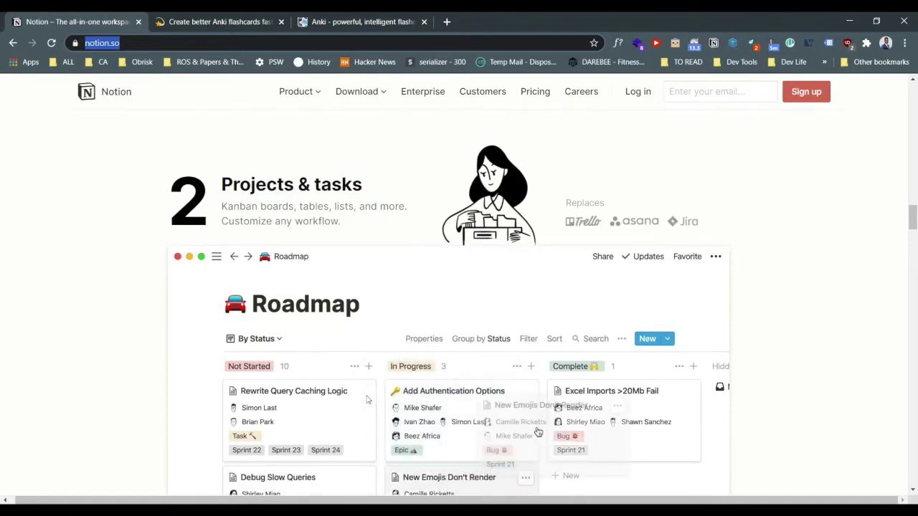
Switch to the Anki website and look through its features down to the download section.
{"action": "key", "text": "ctrl+3"}
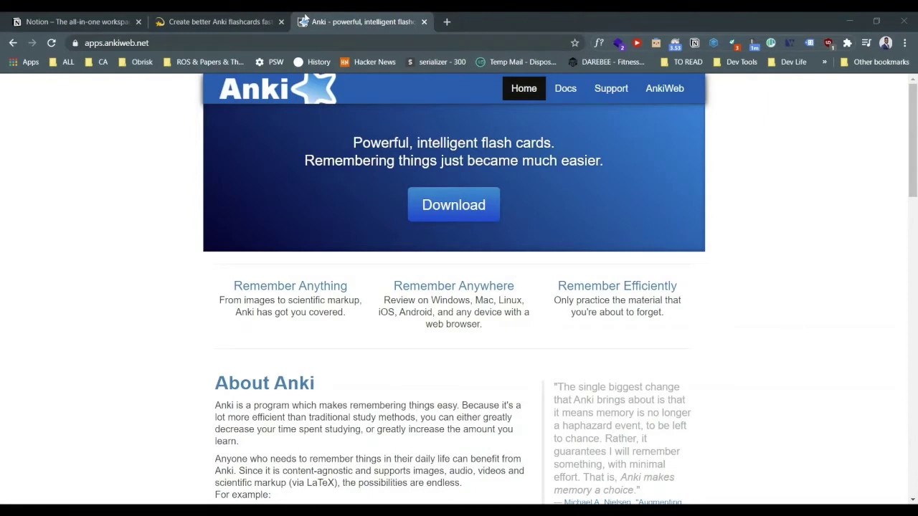
{"action": "left_click", "coordinate": [227, 41]}
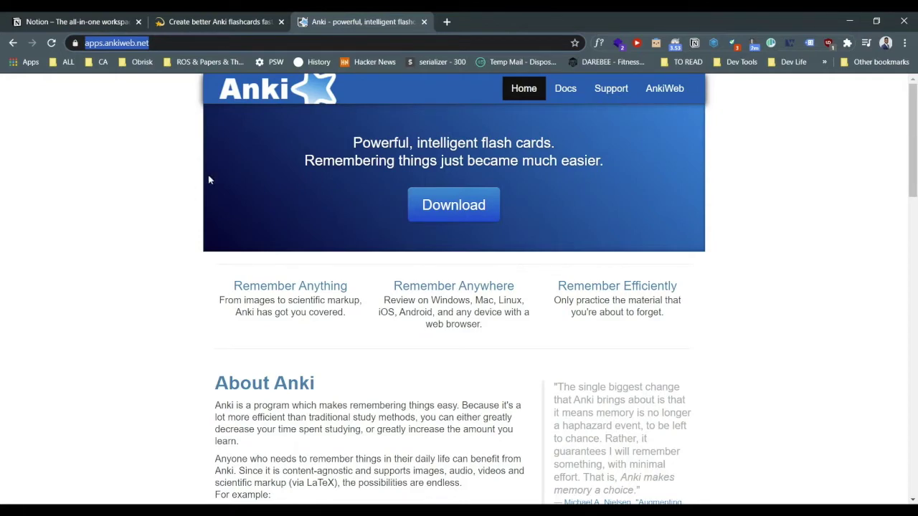
{"action": "scroll", "coordinate": [273, 266], "scroll_direction": "down", "scroll_amount": 4}
{"action": "scroll", "coordinate": [272, 265], "scroll_direction": "down", "scroll_amount": 4}
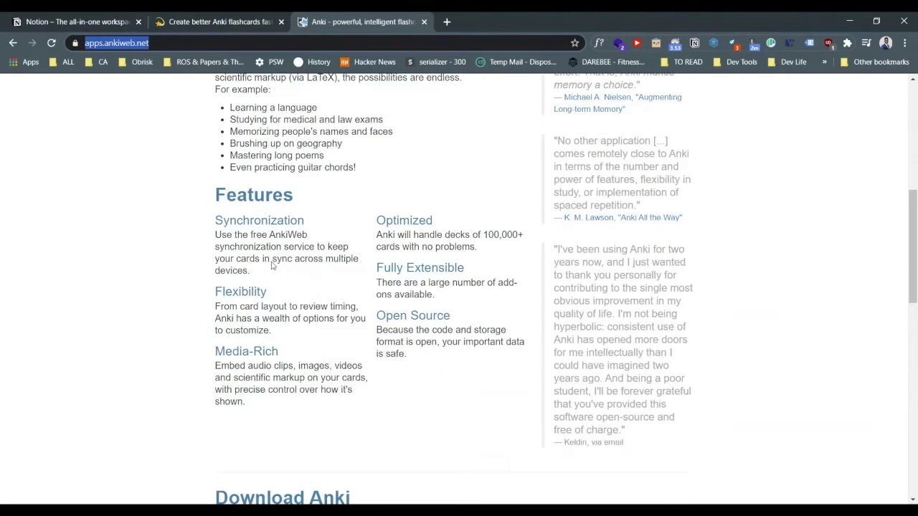
{"action": "scroll", "coordinate": [273, 265], "scroll_direction": "down", "scroll_amount": 3}
{"action": "scroll", "coordinate": [272, 265], "scroll_direction": "down", "scroll_amount": 2}
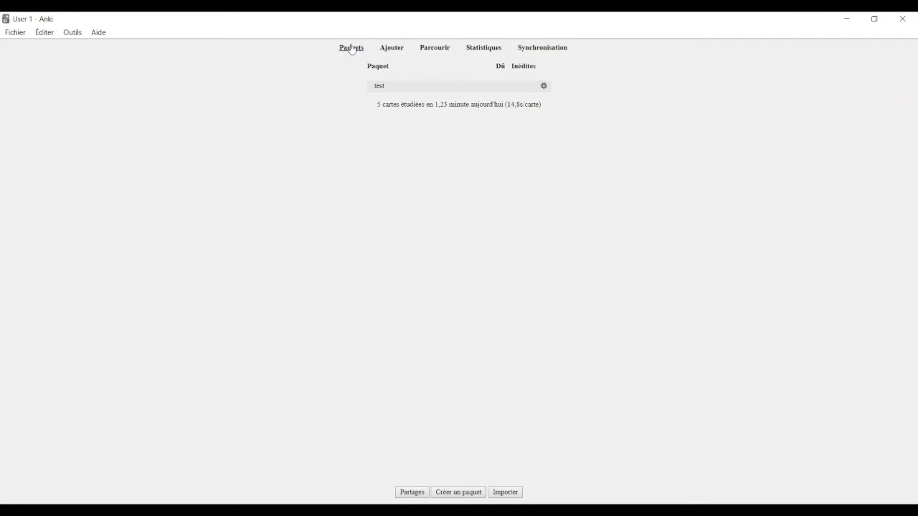
In the Anki desktop app, open the test deck and start a new card with the Basic note type.
{"action": "left_click", "coordinate": [380, 87]}
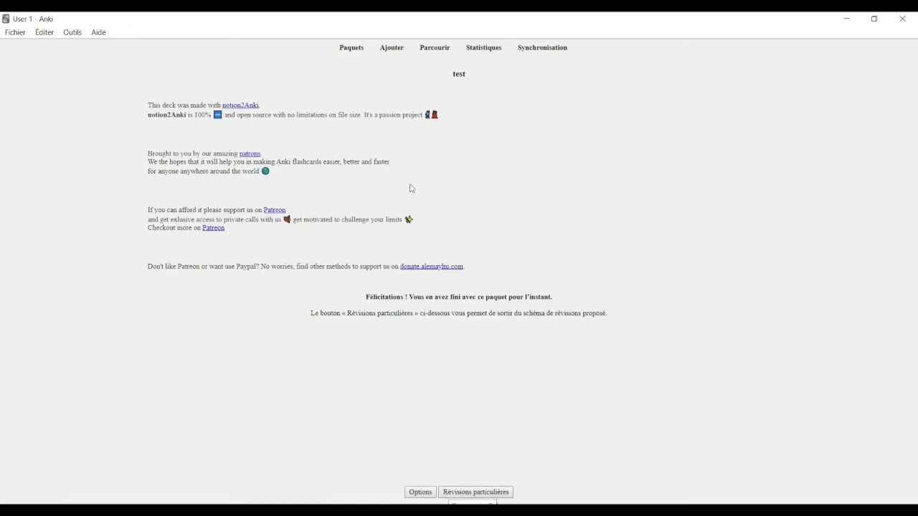
{"action": "left_click", "coordinate": [391, 48]}
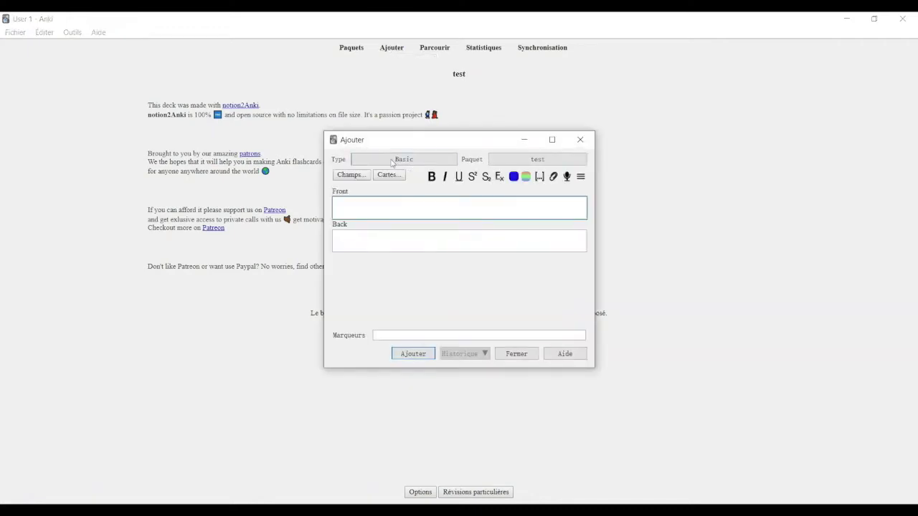
{"action": "left_click", "coordinate": [391, 160]}
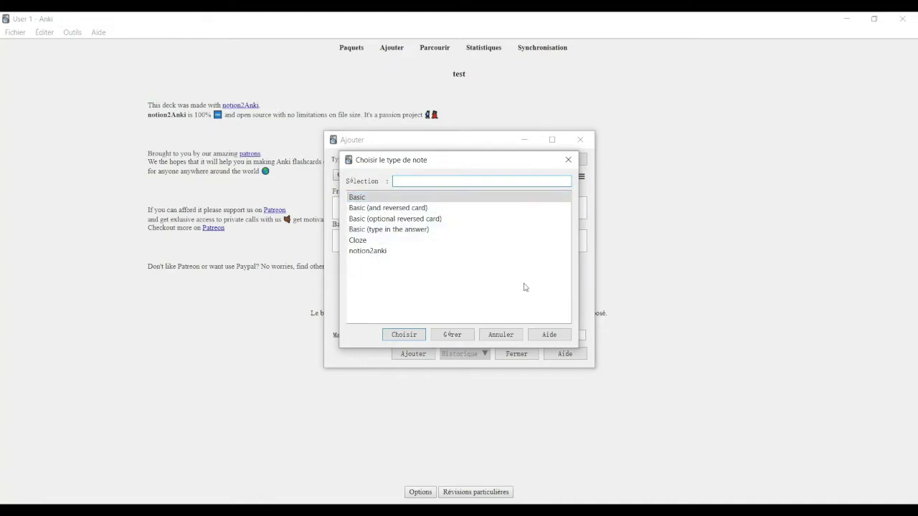
{"action": "left_click", "coordinate": [412, 336]}
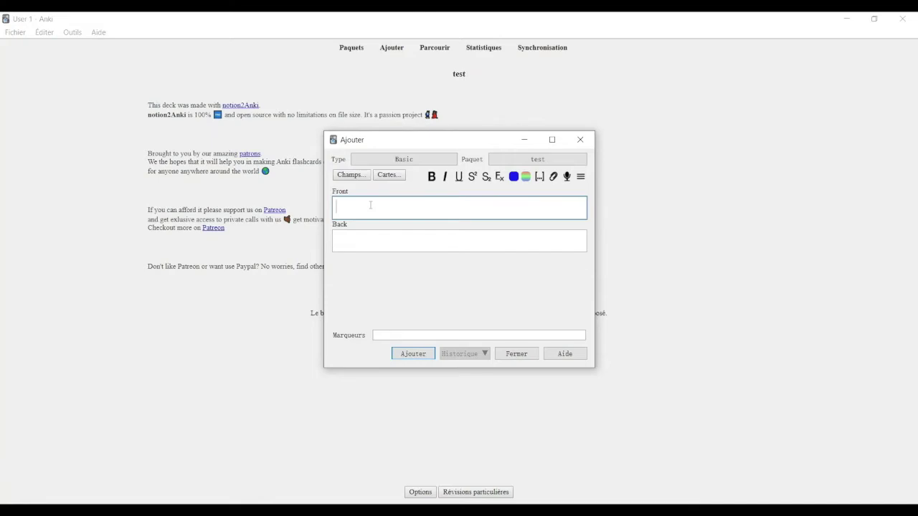
Add a card with "What's your name" on the front and a sample first name on the back.
{"action": "type", "text": "Wh"}
{"action": "key", "text": "BackSpace"}
{"action": "key", "text": "BackSpace"}
{"action": "type", "text": "What's your name"}
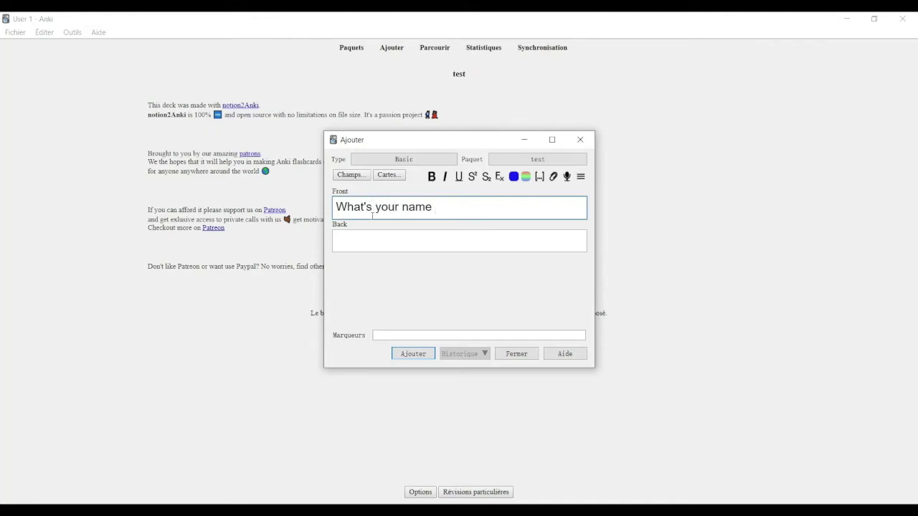
{"action": "left_click", "coordinate": [383, 245]}
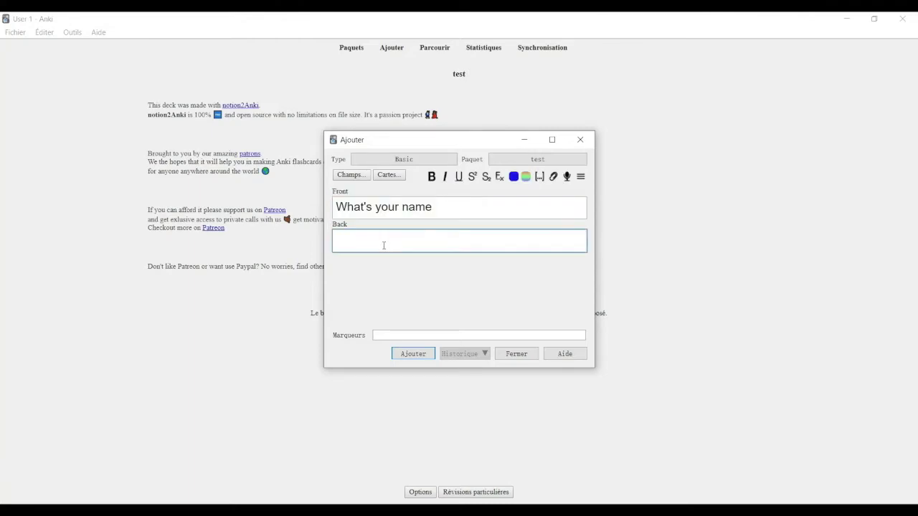
{"action": "type", "text": "John"}
{"action": "left_click", "coordinate": [413, 354]}
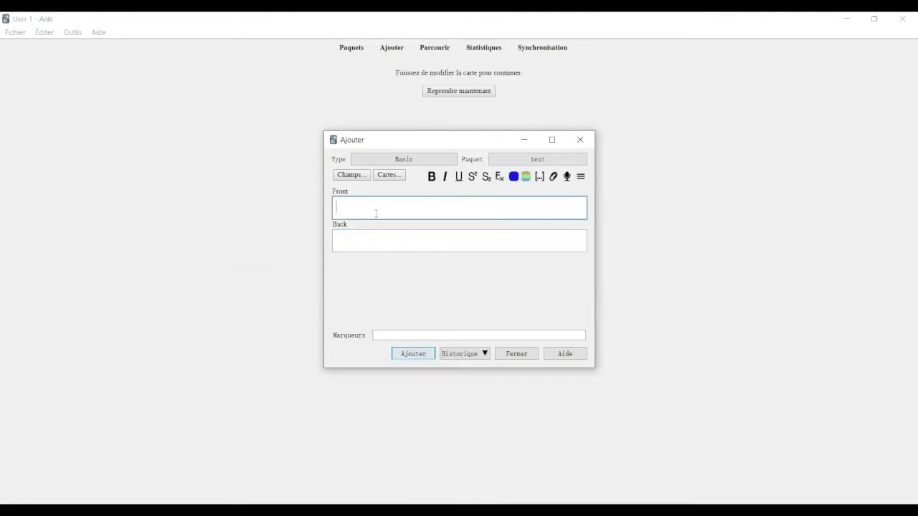
Fill in a second card with "What's the color or the sky" on the front and "Blue" on the back.
{"action": "type", "text": "What's the color or the sky"}
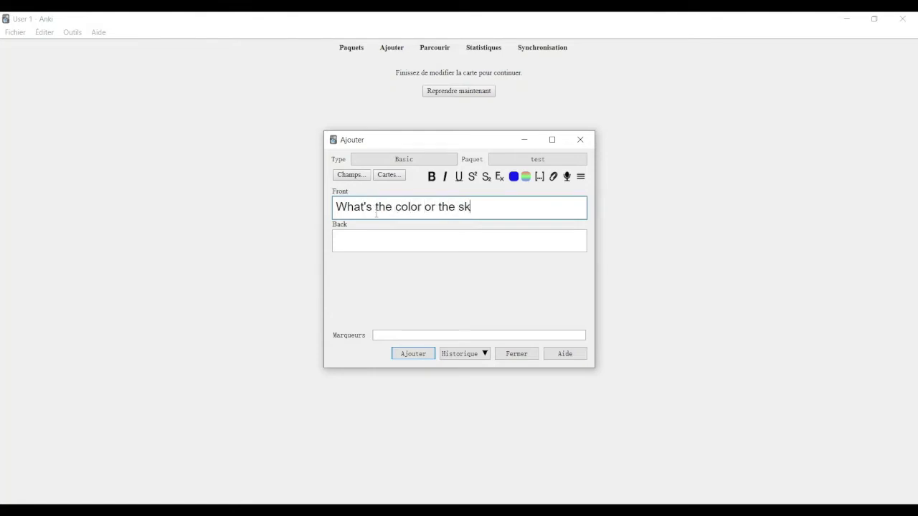
{"action": "left_click", "coordinate": [373, 239]}
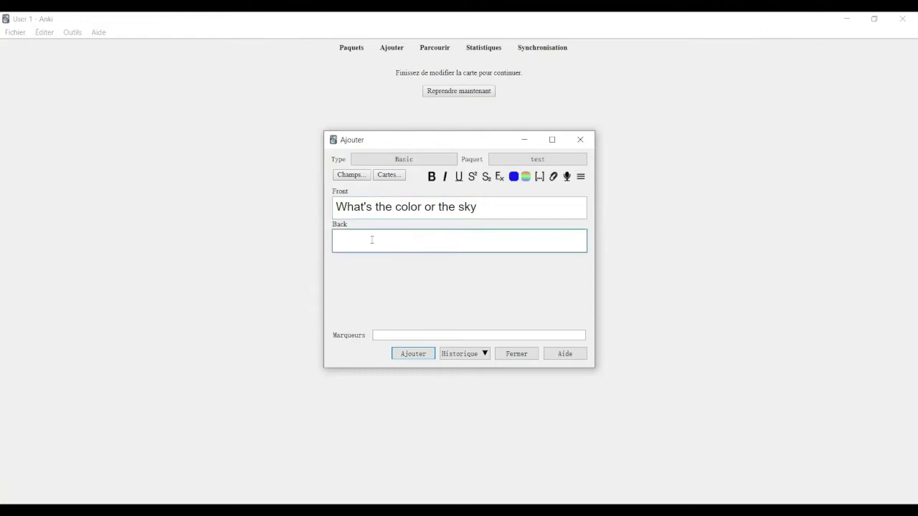
{"action": "type", "text": "Blue"}
Color the answer text "Blue" in a blue shade, add the card to the deck and close the card editor.
{"action": "left_click_drag", "start_coordinate": [362, 239], "coordinate": [333, 240]}
{"action": "left_click", "coordinate": [525, 179]}
{"action": "left_click", "coordinate": [350, 197]}
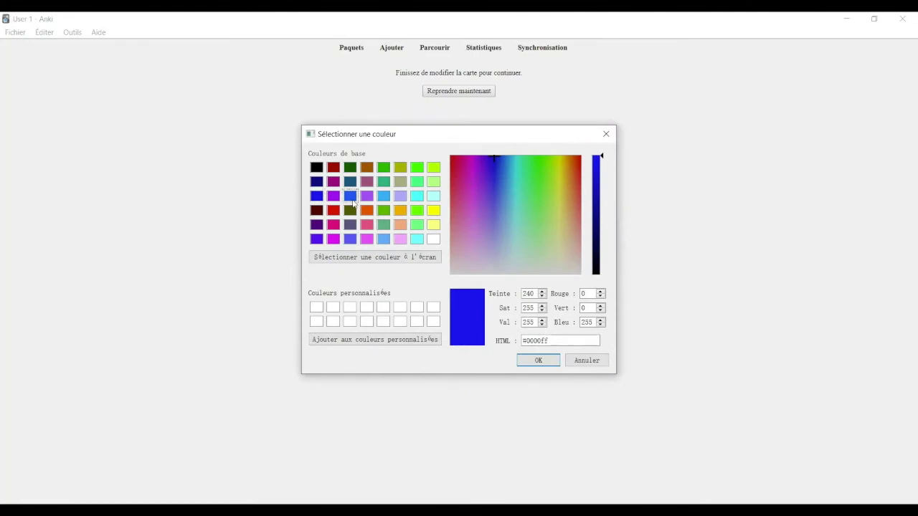
{"action": "left_click", "coordinate": [538, 360]}
{"action": "left_click", "coordinate": [416, 272]}
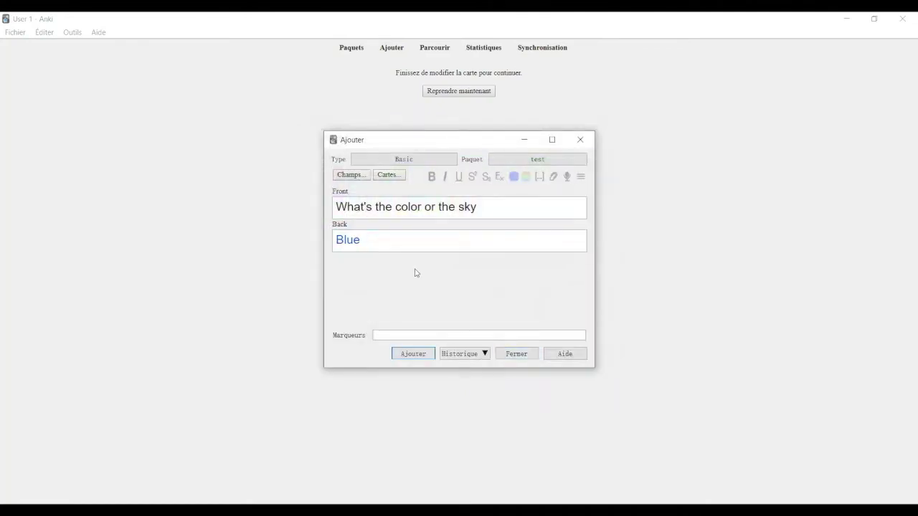
{"action": "left_click", "coordinate": [420, 356]}
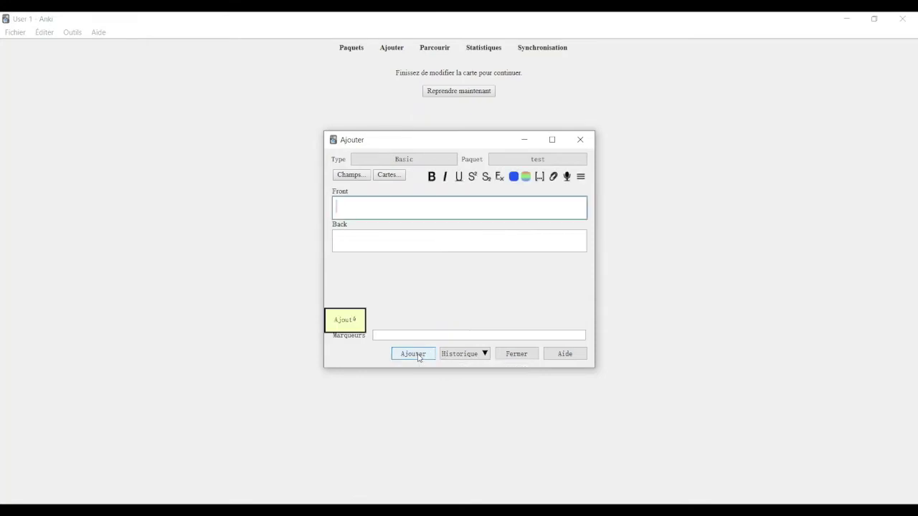
{"action": "left_click", "coordinate": [581, 141]}
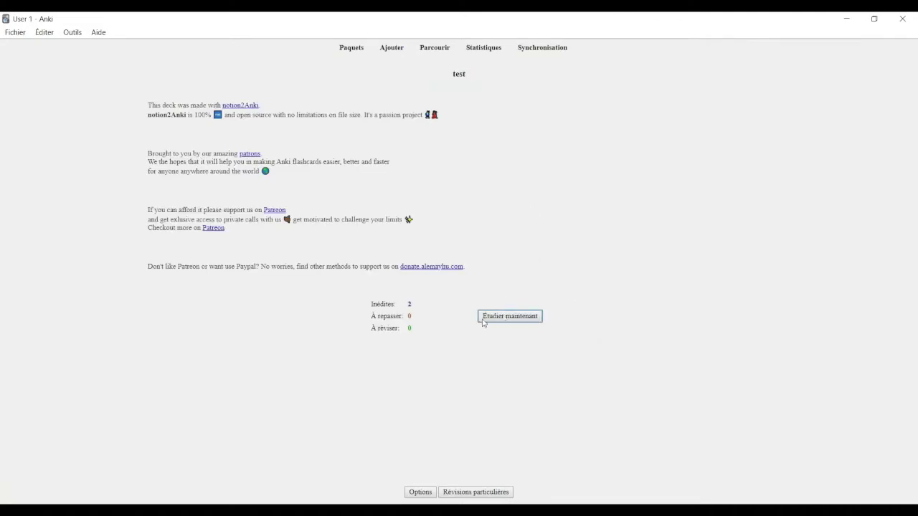
Start studying the test deck, rating the name card Correct and the sky card À revoir after revealing each answer.
{"action": "left_click", "coordinate": [484, 321]}
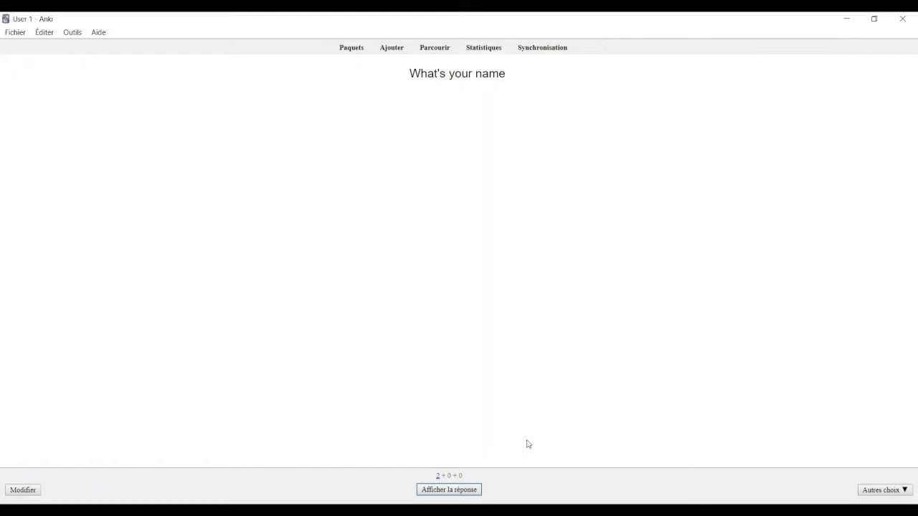
{"action": "left_click", "coordinate": [444, 492]}
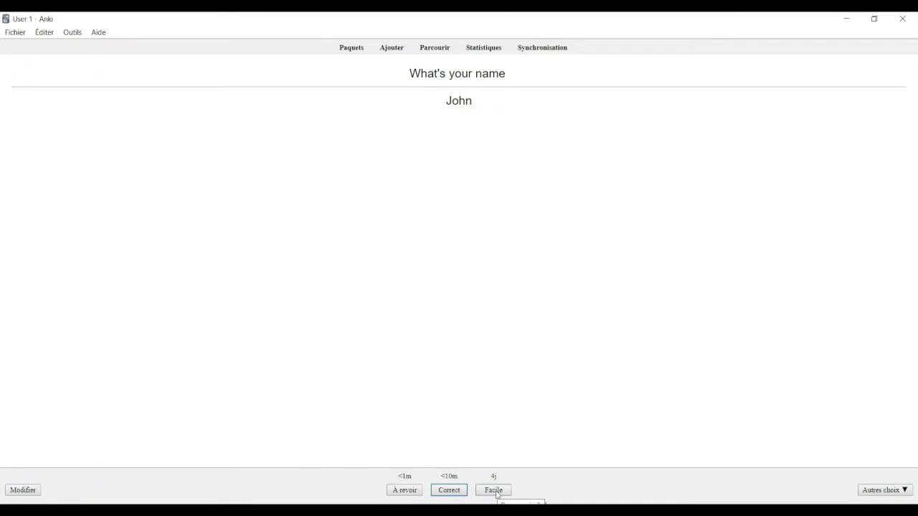
{"action": "left_click", "coordinate": [449, 491]}
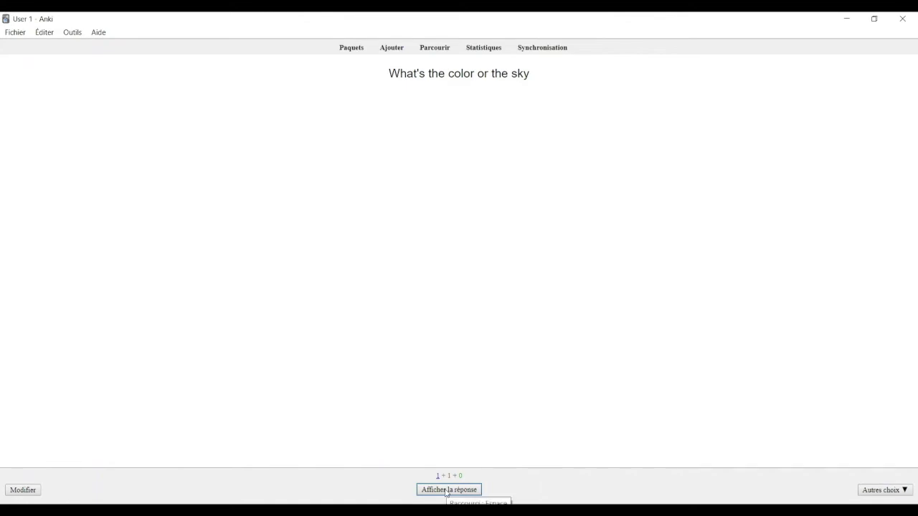
{"action": "left_click", "coordinate": [446, 492]}
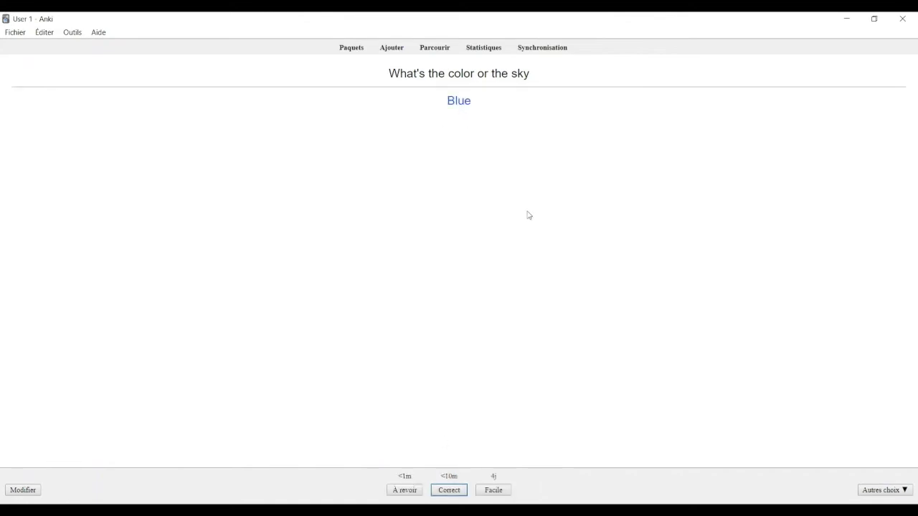
{"action": "left_click", "coordinate": [404, 491]}
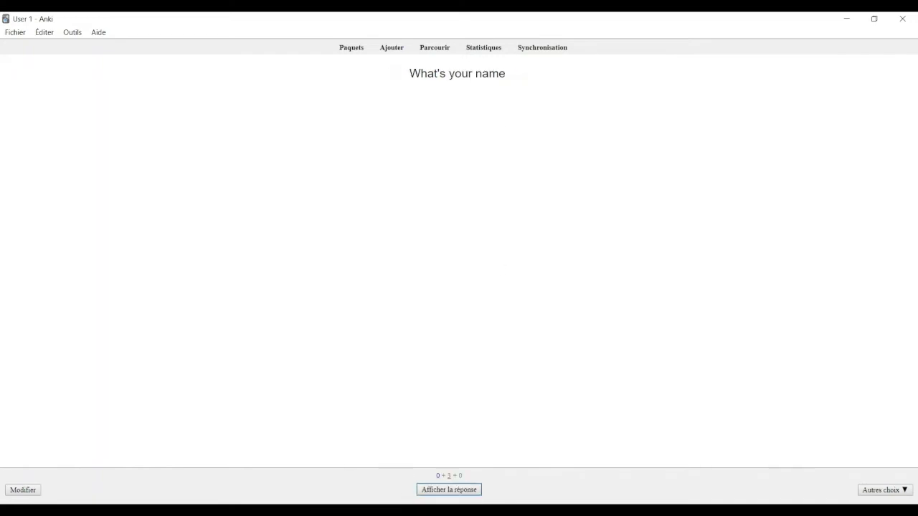
Finish the review by rating the name card Facile and the sky card Correct, then Facile when it repeats.
{"action": "left_click", "coordinate": [434, 493]}
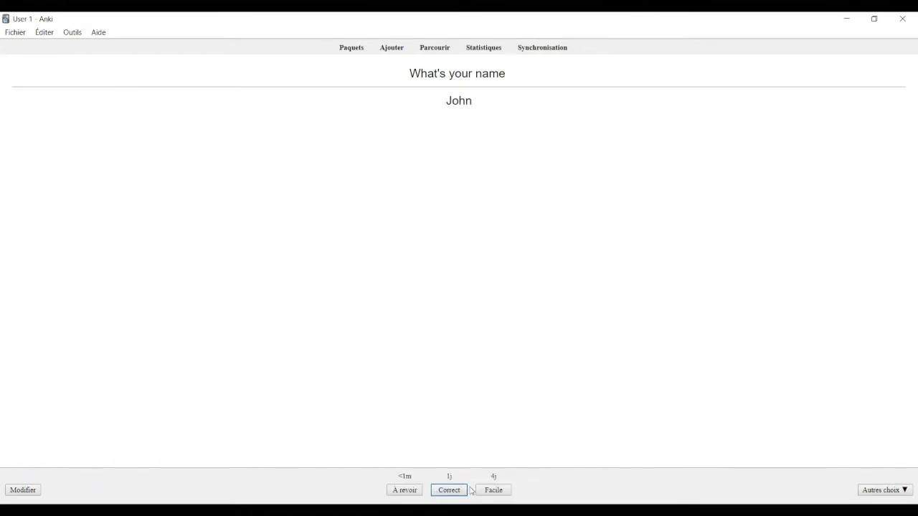
{"action": "left_click", "coordinate": [500, 491]}
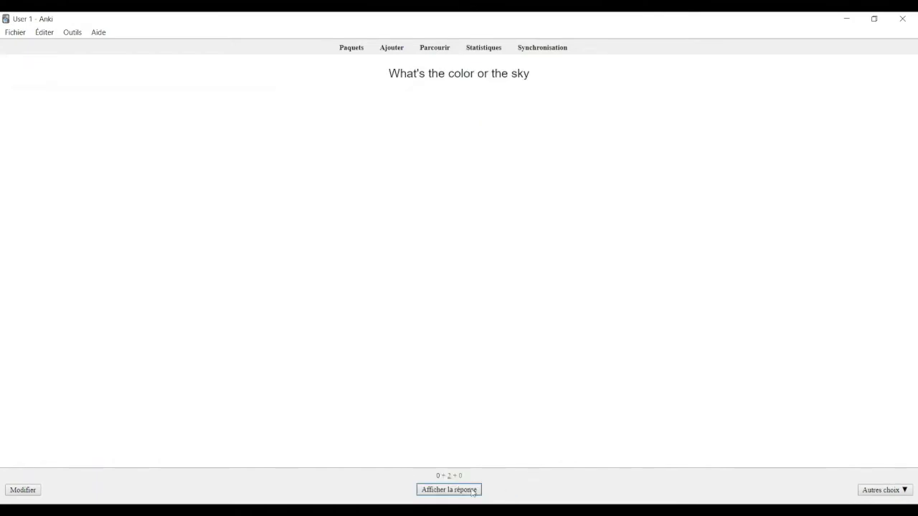
{"action": "key", "text": "space"}
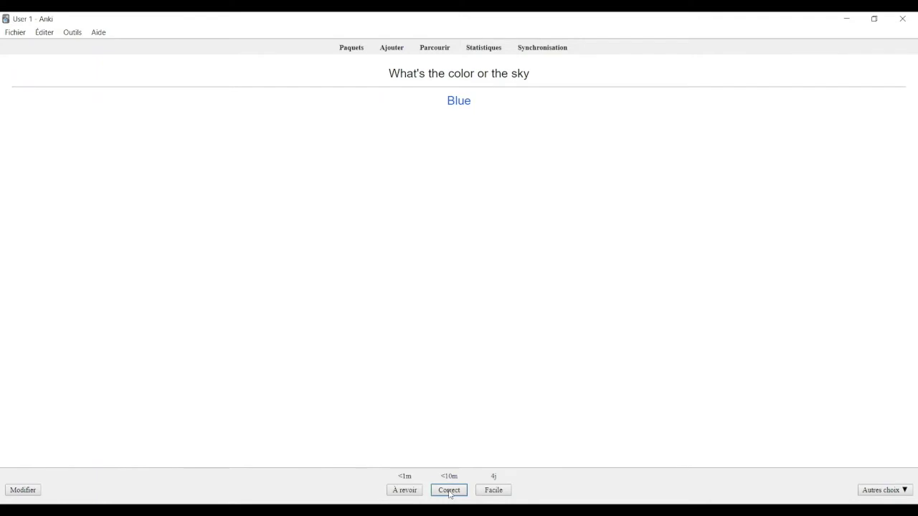
{"action": "left_click", "coordinate": [449, 491]}
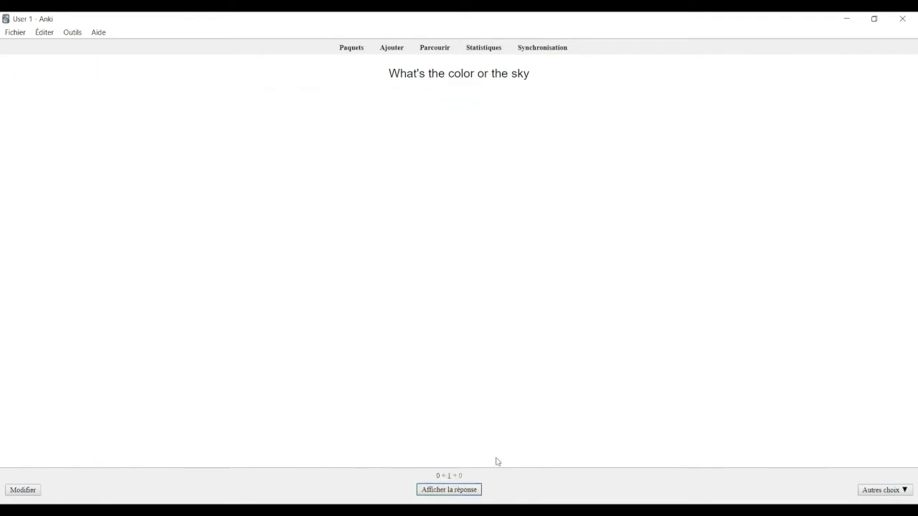
{"action": "left_click", "coordinate": [466, 492]}
{"action": "left_click", "coordinate": [495, 490]}
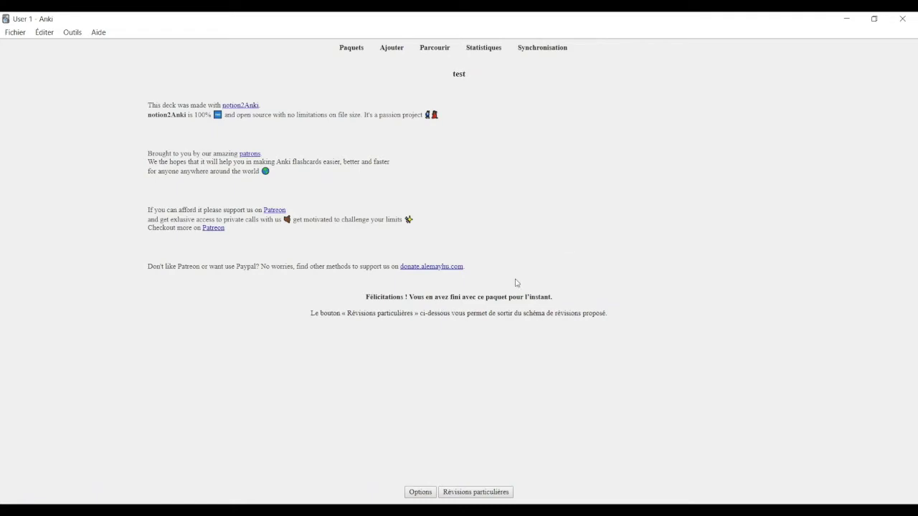
Start another Basic card with "front" on the front and "dfjdkfj" on the back.
{"action": "left_click", "coordinate": [380, 52]}
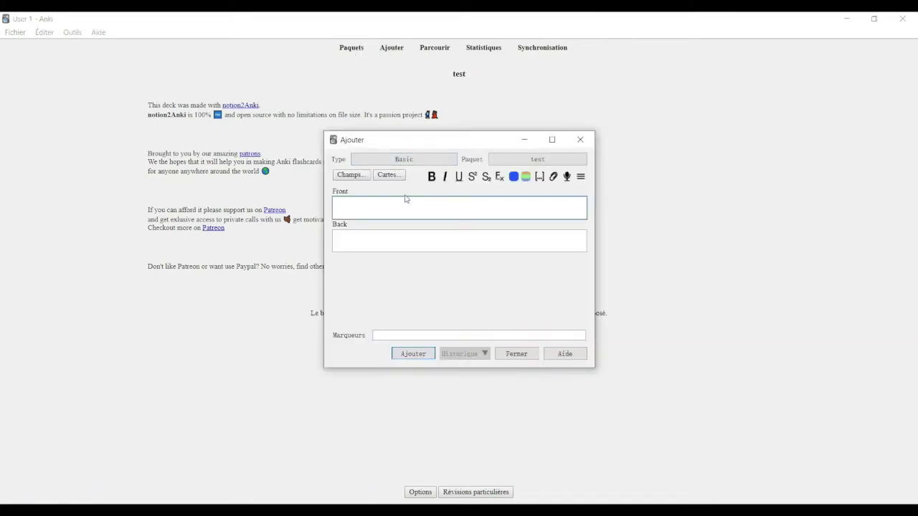
{"action": "type", "text": "front"}
{"action": "left_click", "coordinate": [359, 242]}
{"action": "type", "text": "dfjdkfj"}
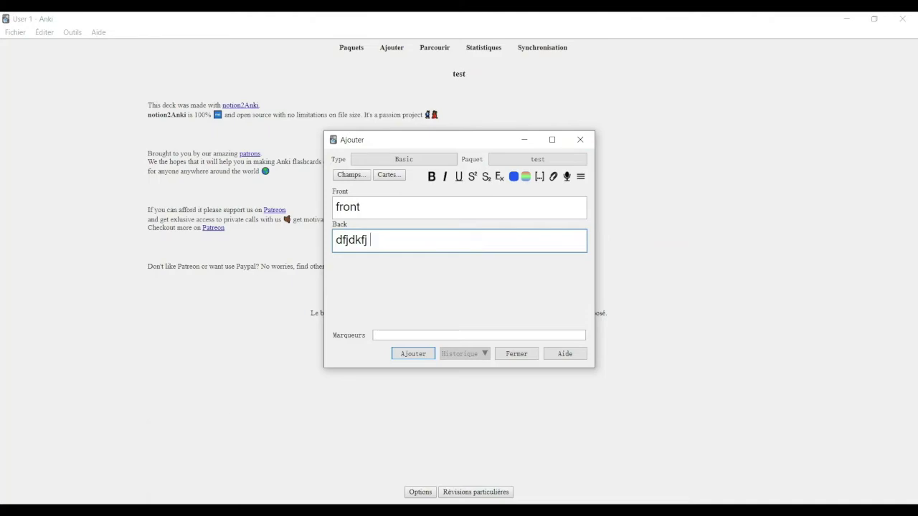
Switch back to the browser and bring up the notion2Anki site at notion.2anki.net.
{"action": "mouse_move", "coordinate": [297, 499]}
{"action": "left_click", "coordinate": [332, 491]}
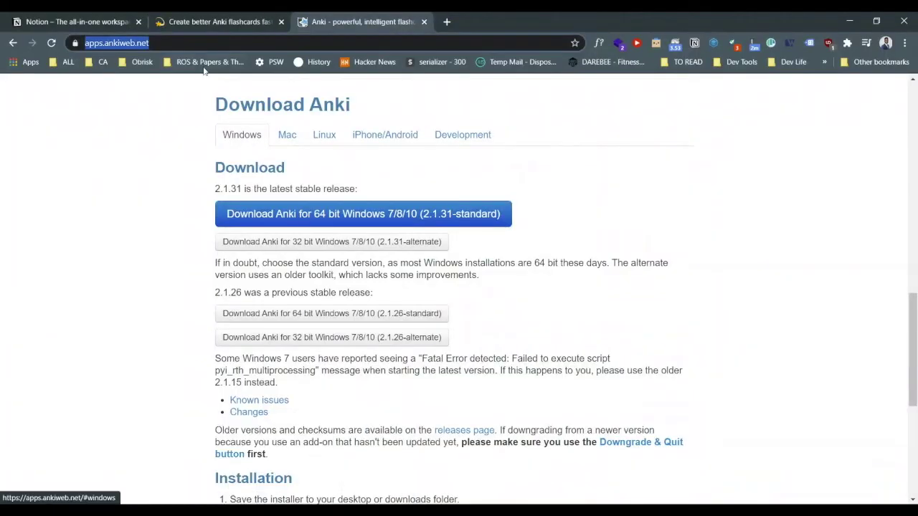
{"action": "left_click", "coordinate": [223, 26]}
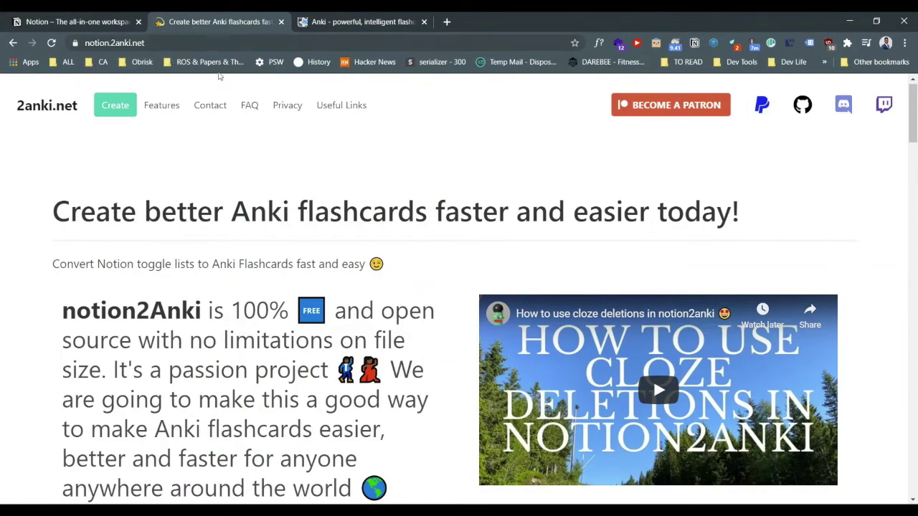
Look over the notion2Anki landing page and its introduction to converting Notion toggle lists into Anki flashcards.
{"action": "scroll", "coordinate": [279, 280], "scroll_direction": "down", "scroll_amount": 1}
{"action": "scroll", "coordinate": [278, 280], "scroll_direction": "up", "scroll_amount": 1}
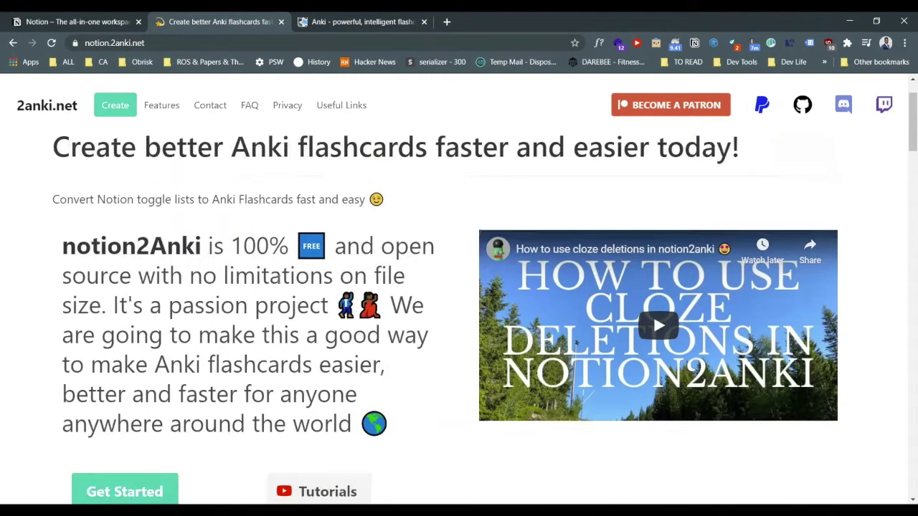
{"action": "scroll", "coordinate": [278, 280], "scroll_direction": "down", "scroll_amount": 1}
{"action": "scroll", "coordinate": [279, 280], "scroll_direction": "up", "scroll_amount": 1}
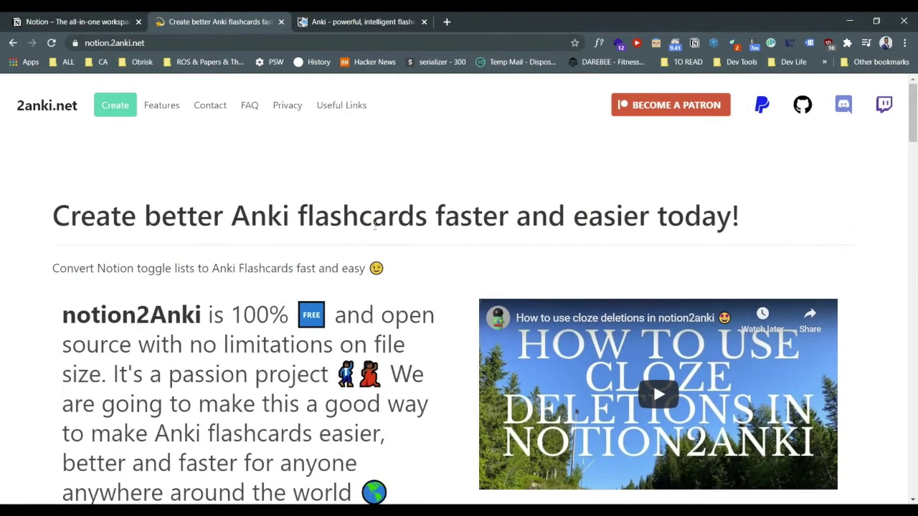
{"action": "scroll", "coordinate": [375, 226], "scroll_direction": "down", "scroll_amount": 3}
{"action": "scroll", "coordinate": [374, 225], "scroll_direction": "down", "scroll_amount": 3}
{"action": "scroll", "coordinate": [375, 230], "scroll_direction": "up", "scroll_amount": 5}
Switch to Notion and add a new empty page titled "Notion2anki2".
{"action": "left_click", "coordinate": [127, 23]}
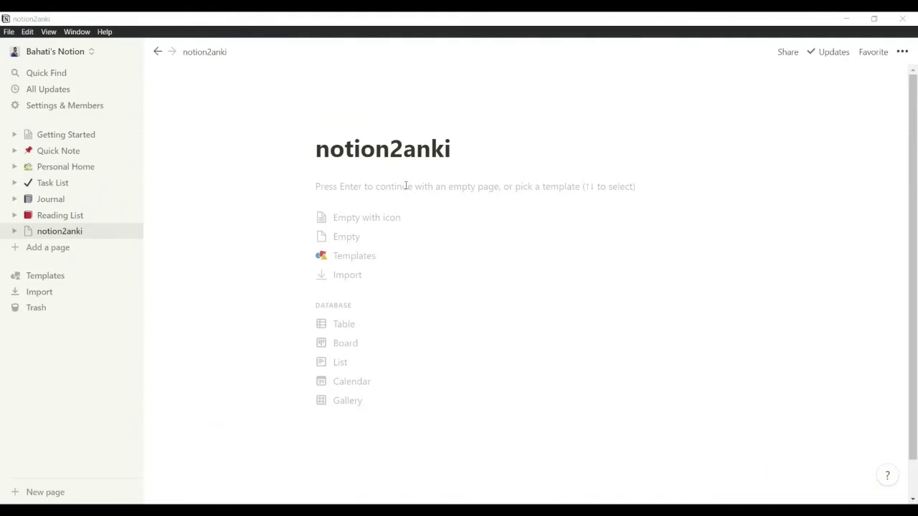
{"action": "left_click", "coordinate": [342, 185]}
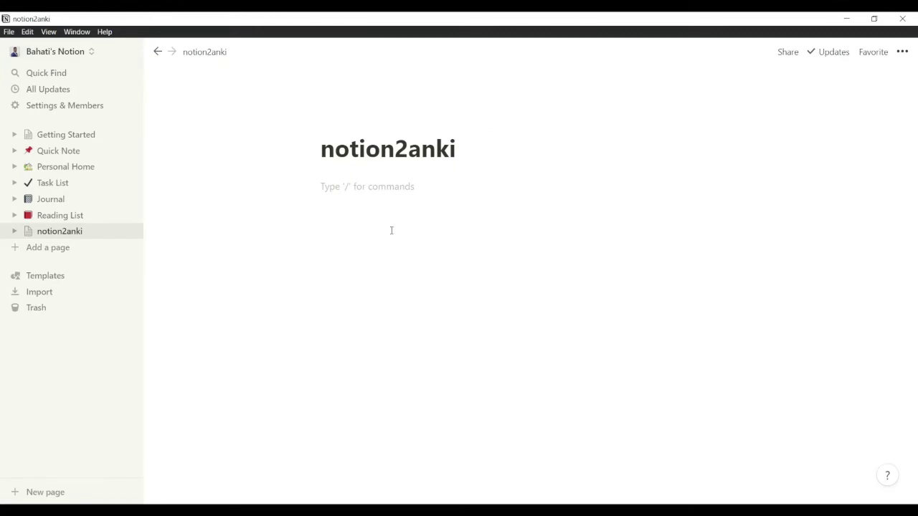
{"action": "left_click", "coordinate": [42, 250]}
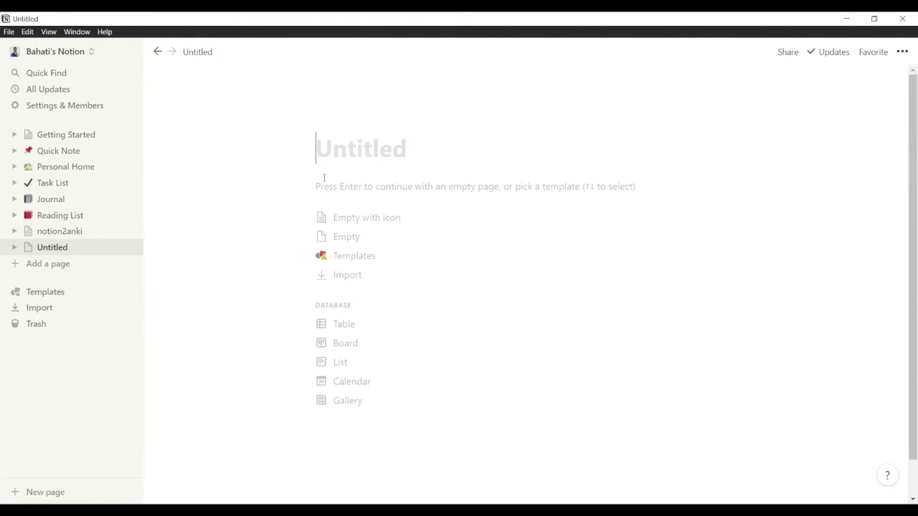
{"action": "type", "text": "Notion"}
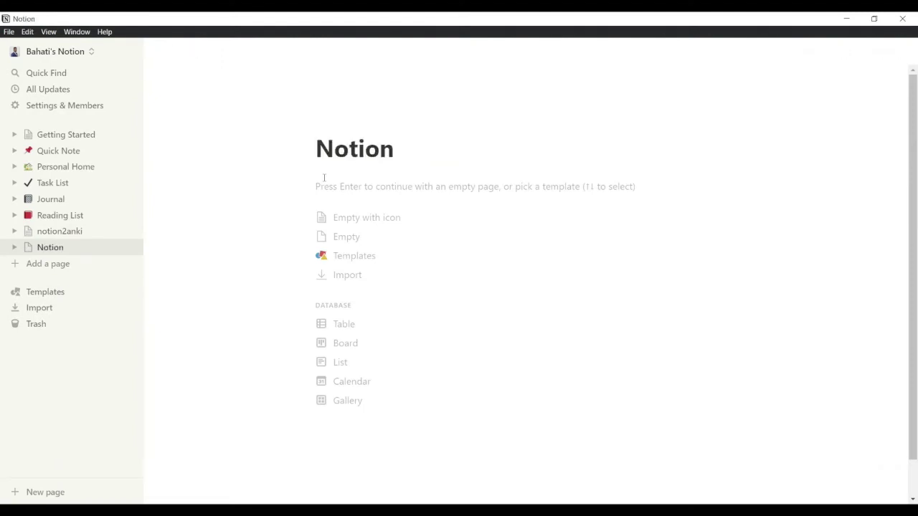
{"action": "type", "text": "2anki2"}
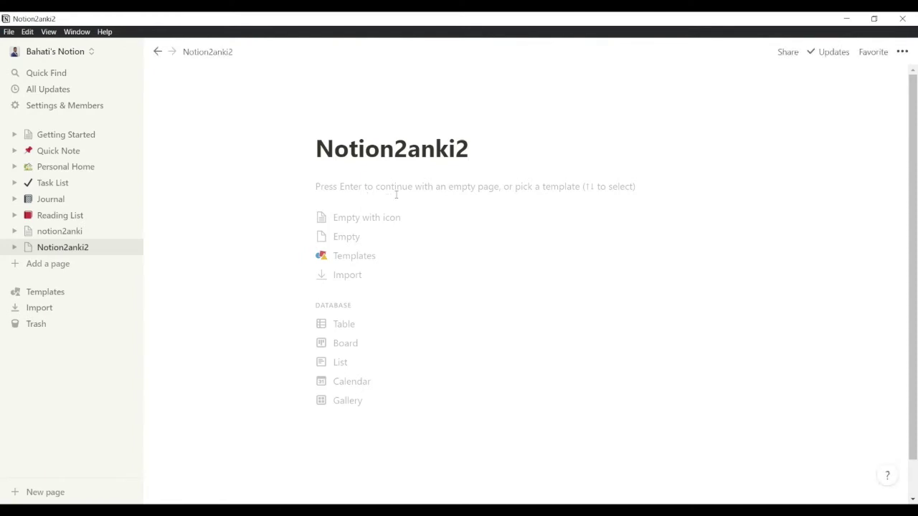
{"action": "key", "text": "Return"}
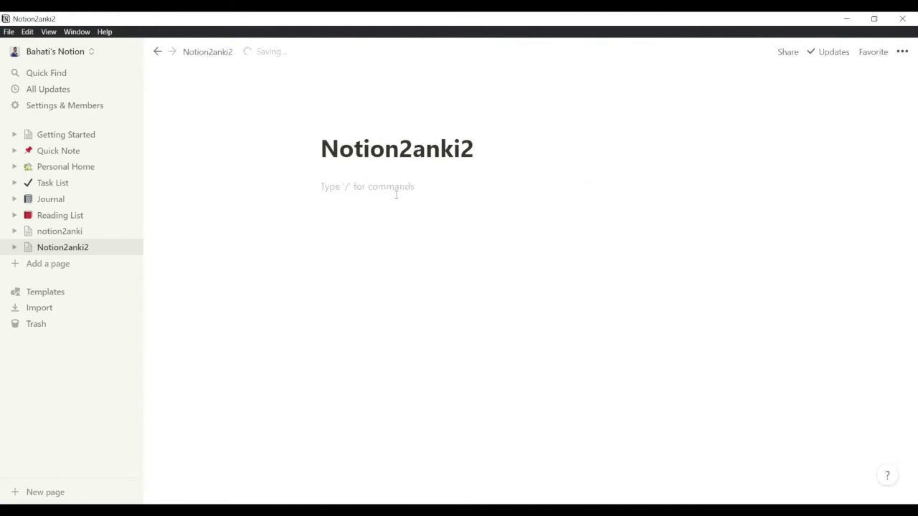
Insert a toggle list on the page with "what's your name ?" as its first question.
{"action": "type", "text": "/too"}
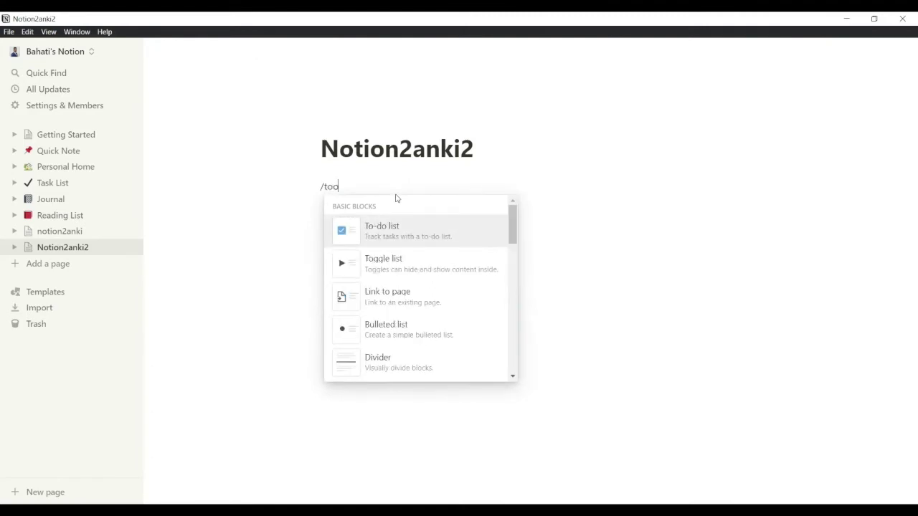
{"action": "type", "text": "k"}
{"action": "key", "text": "BackSpace"}
{"action": "type", "text": "gl"}
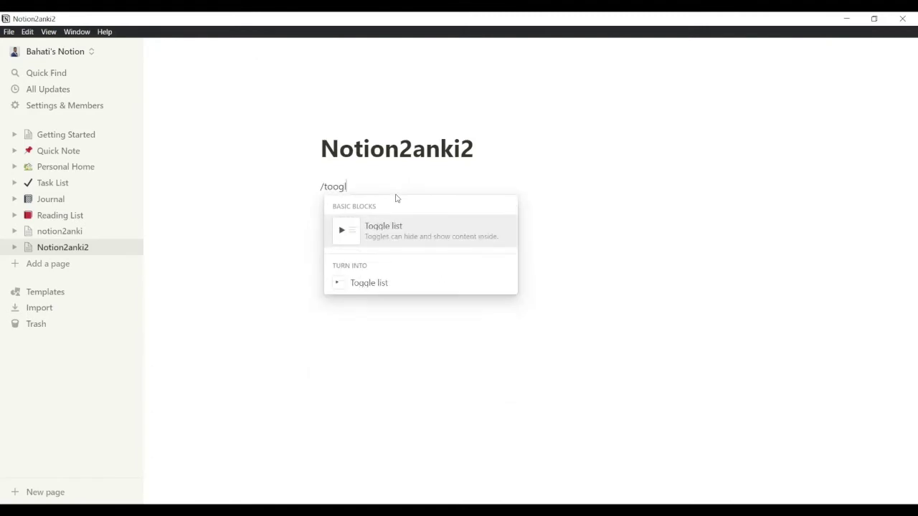
{"action": "key", "text": "Return"}
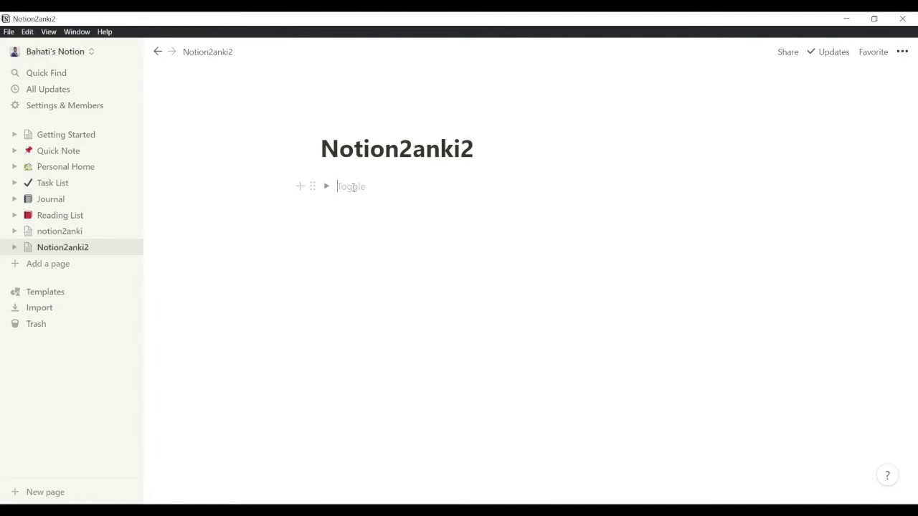
{"action": "type", "text": "what"}
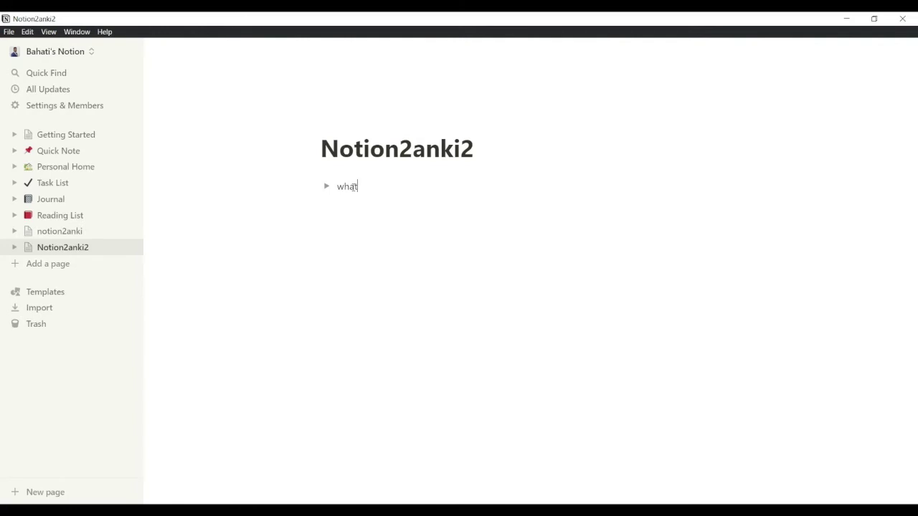
{"action": "type", "text": "'s your name ?"}
{"action": "key", "text": "Return"}
Expand the "what's your name ?" toggle and write an answer sentence stating the name inside it.
{"action": "left_click", "coordinate": [326, 186]}
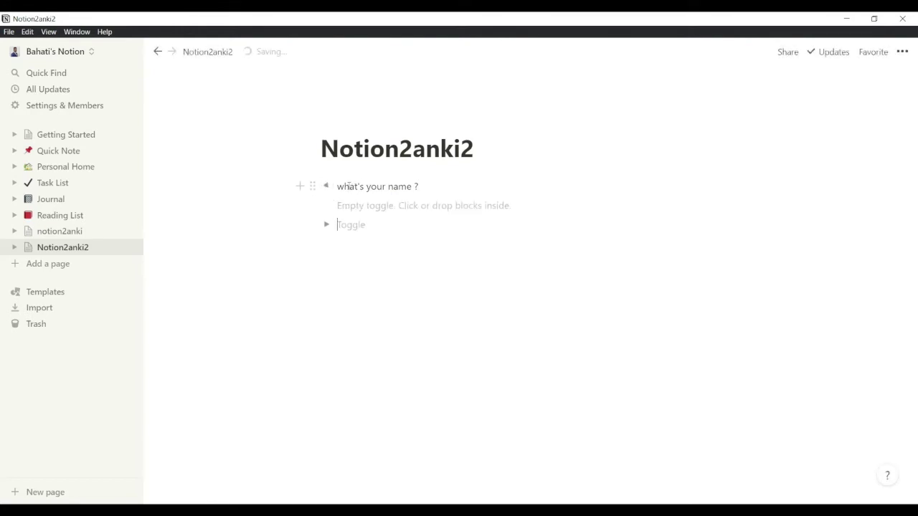
{"action": "left_click", "coordinate": [356, 207]}
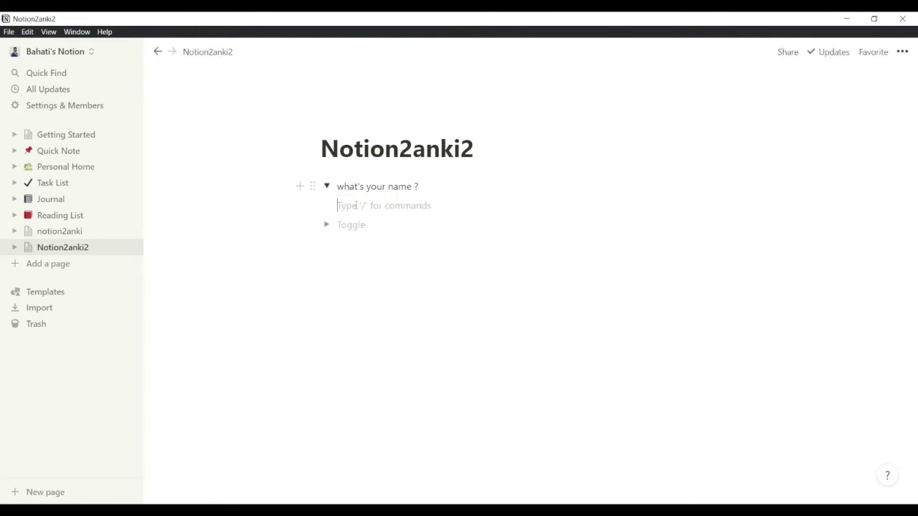
{"action": "left_click", "coordinate": [326, 188]}
{"action": "left_click", "coordinate": [326, 187]}
{"action": "type", "text": "my name "}
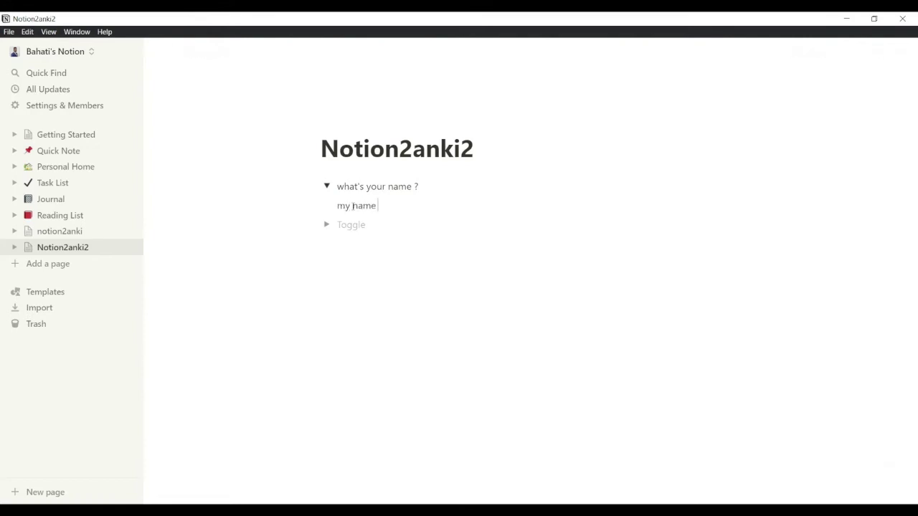
{"action": "type", "text": "is john"}
{"action": "left_click", "coordinate": [344, 226]}
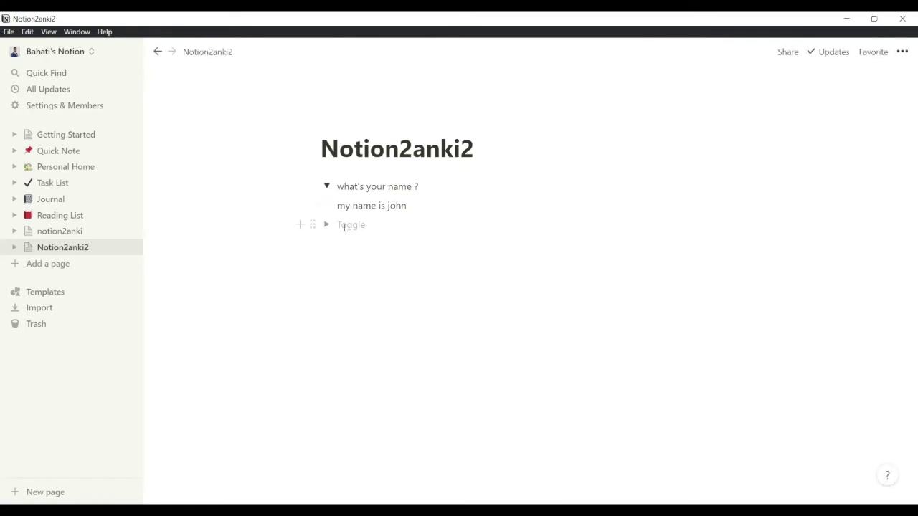
{"action": "left_click_drag", "start_coordinate": [438, 205], "coordinate": [313, 180]}
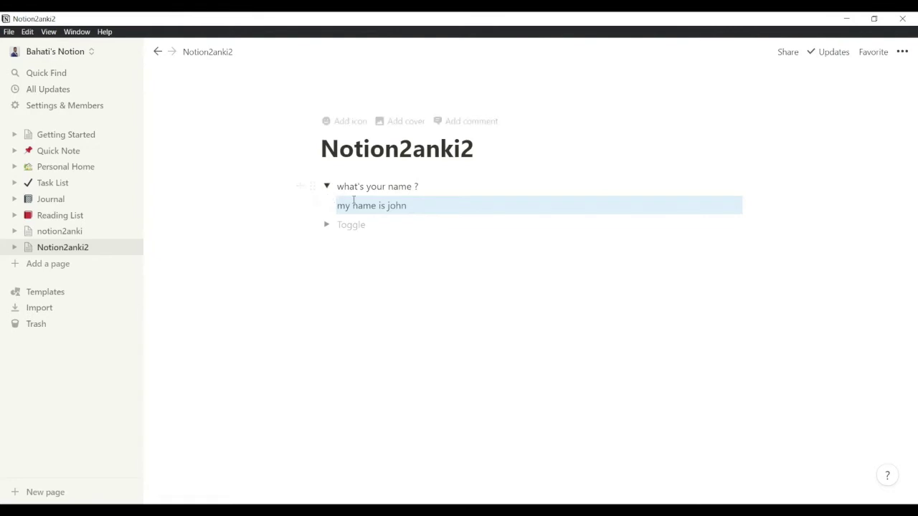
Fill the second toggle with the question "what's your pet name" and the answer "my pet's name is jack" inside it.
{"action": "left_click", "coordinate": [349, 226]}
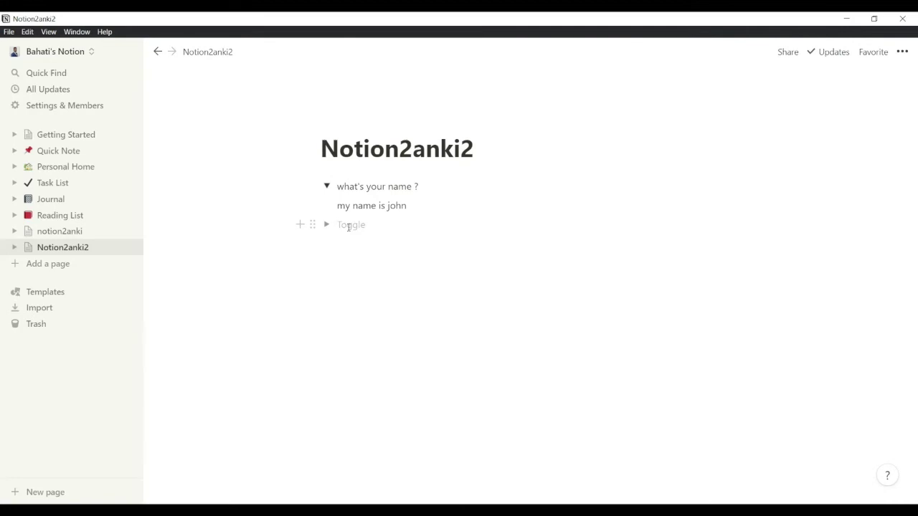
{"action": "type", "text": "wh"}
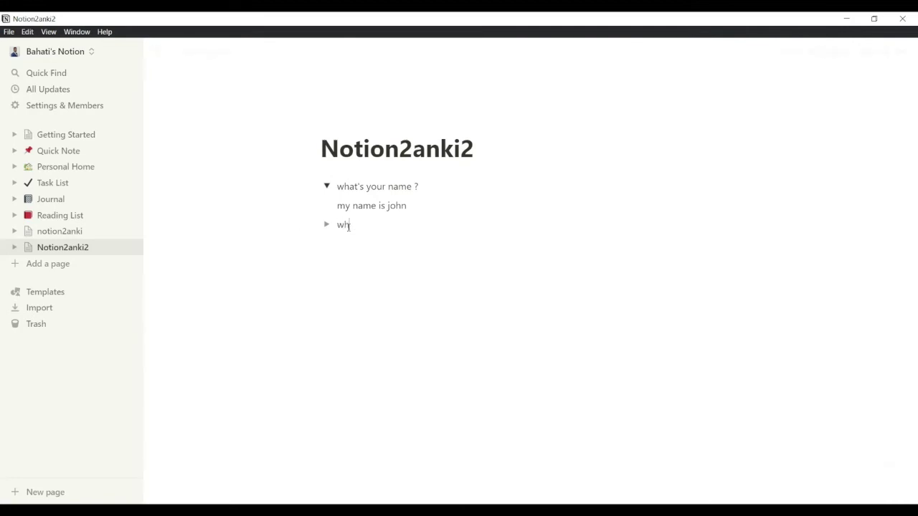
{"action": "type", "text": "at's your pet name"}
{"action": "key", "text": "Return"}
{"action": "left_click", "coordinate": [327, 225]}
{"action": "left_click", "coordinate": [350, 244]}
{"action": "type", "text": "my p"}
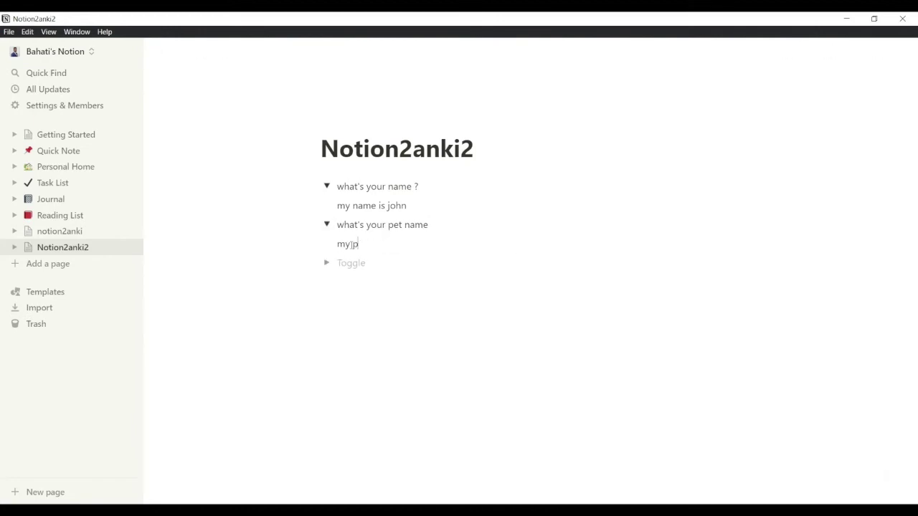
{"action": "type", "text": "et's name is jack"}
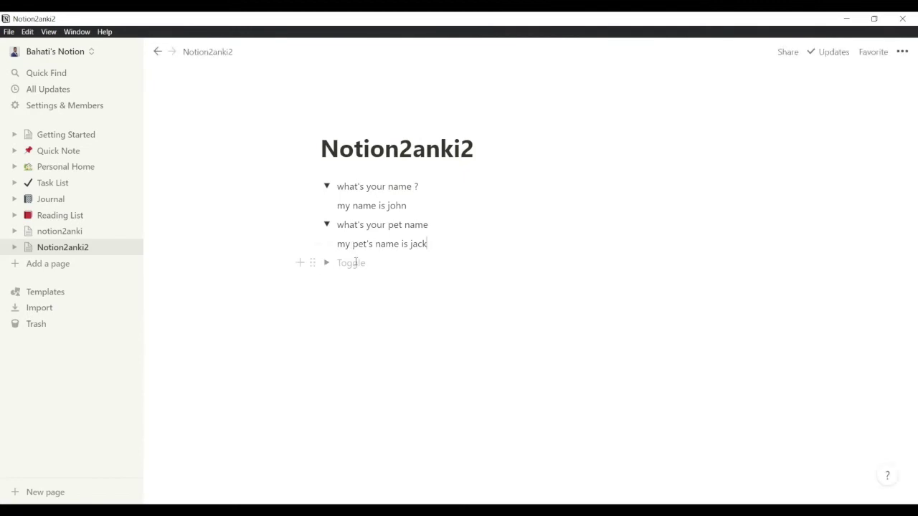
Remove the empty toggle below the two question toggles.
{"action": "key", "text": "BackSpace"}
{"action": "key", "text": "BackSpace"}
{"action": "type", "text": "k"}
Select both question toggles with their answers and duplicate the pair four times.
{"action": "left_click_drag", "start_coordinate": [329, 244], "coordinate": [314, 218]}
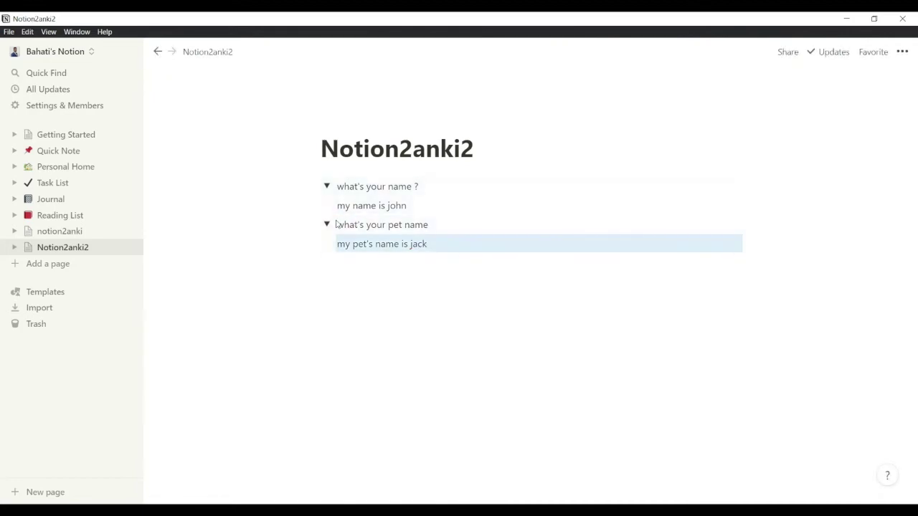
{"action": "key", "text": "ctrl+a"}
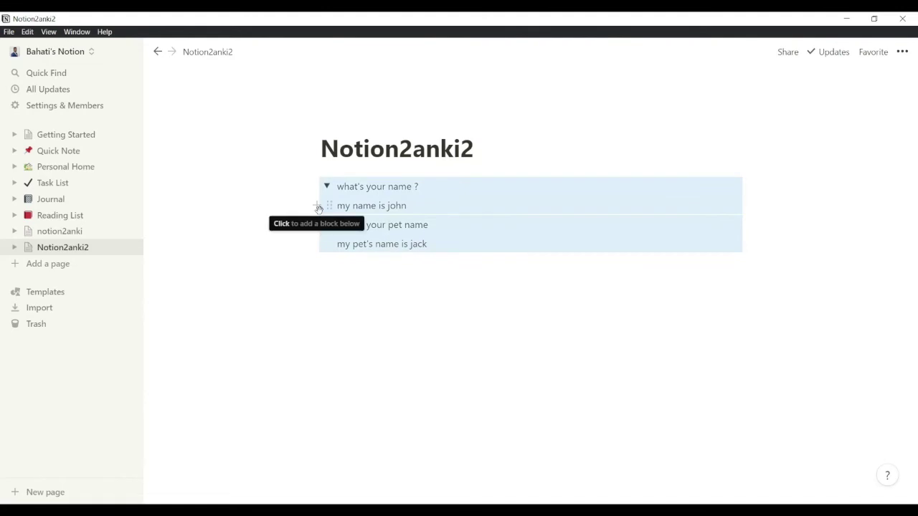
{"action": "key", "text": "ctrl+d"}
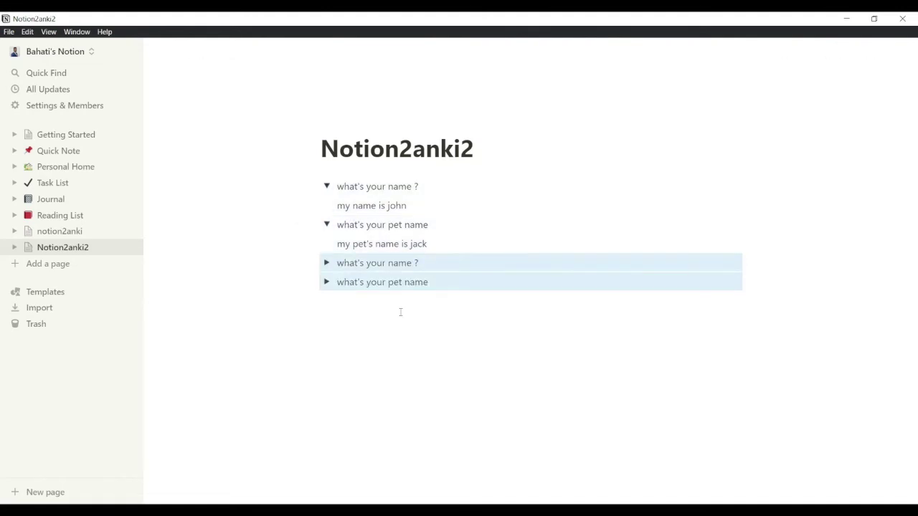
{"action": "key", "text": "ctrl+d"}
{"action": "key", "text": "ctrl+d"}
{"action": "key", "text": "ctrl+d"}
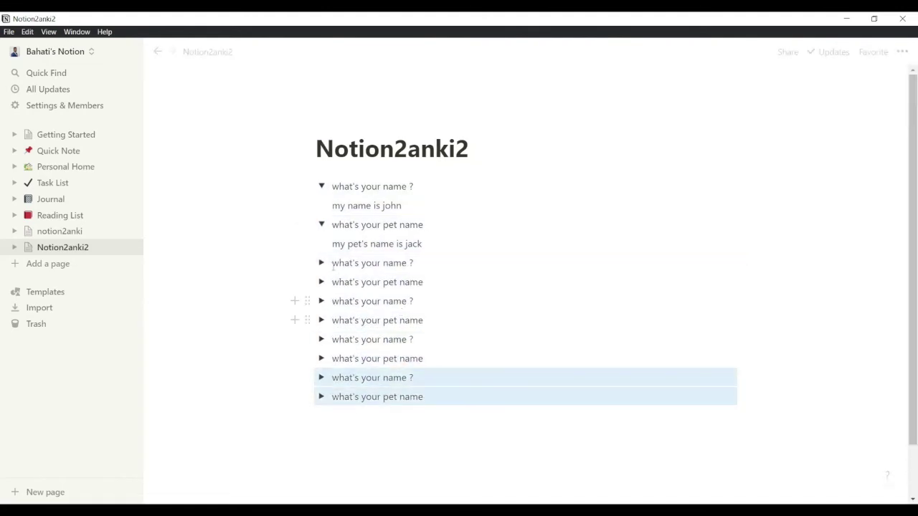
Expand the first three duplicated toggles to check the answers inside them.
{"action": "left_click", "coordinate": [321, 263]}
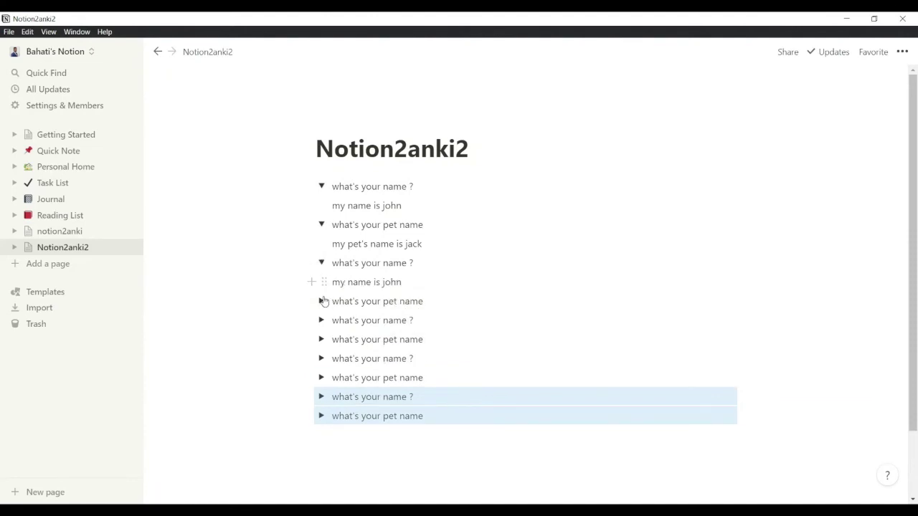
{"action": "left_click", "coordinate": [322, 301]}
{"action": "left_click", "coordinate": [321, 339]}
{"action": "scroll", "coordinate": [333, 342], "scroll_direction": "down", "scroll_amount": 2}
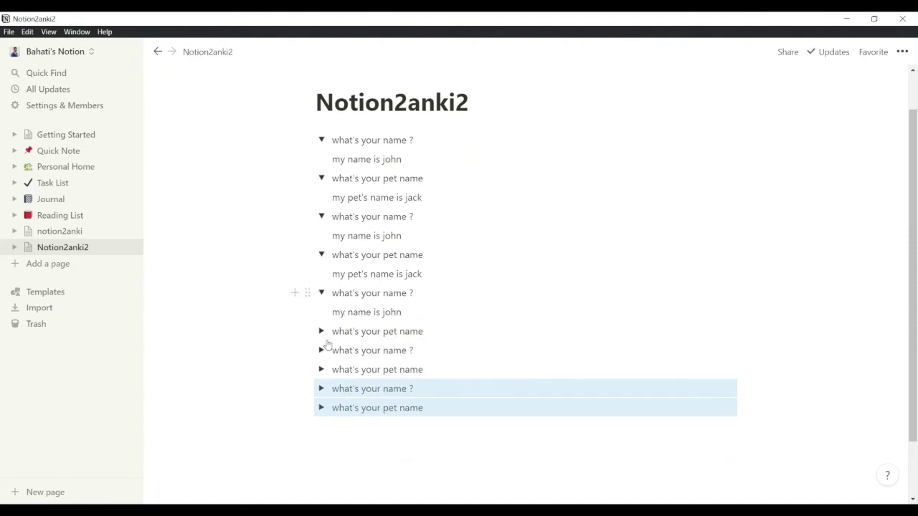
Paste the pair of question toggles three more times at the end of the page and remove the blank line before them.
{"action": "left_click", "coordinate": [397, 372]}
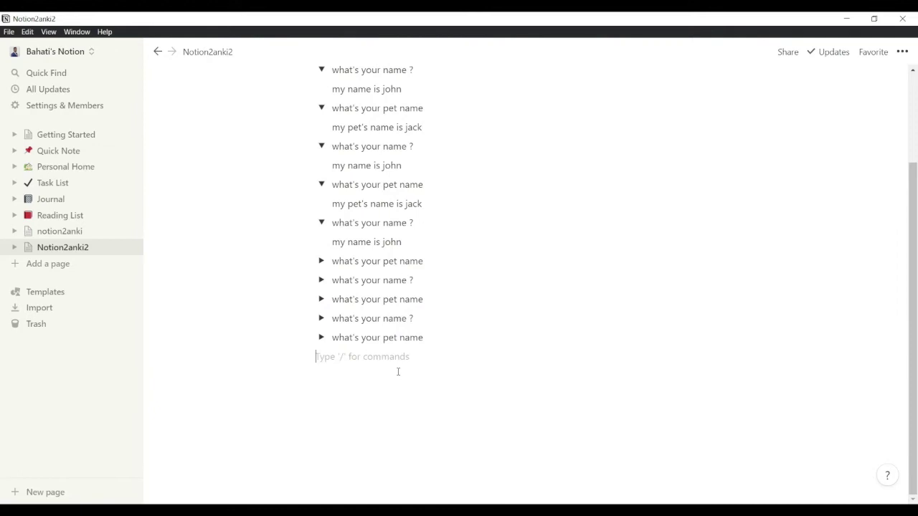
{"action": "type", "text": "what's your name ? what's your pet name"}
{"action": "type", "text": "what's your name ? what's your pet name"}
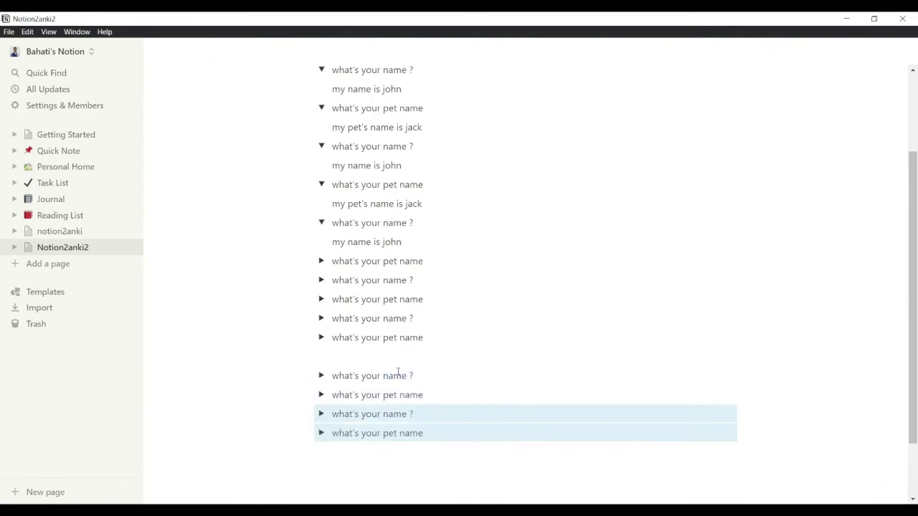
{"action": "type", "text": "what's your name ? what's your pet name"}
{"action": "left_click", "coordinate": [358, 363]}
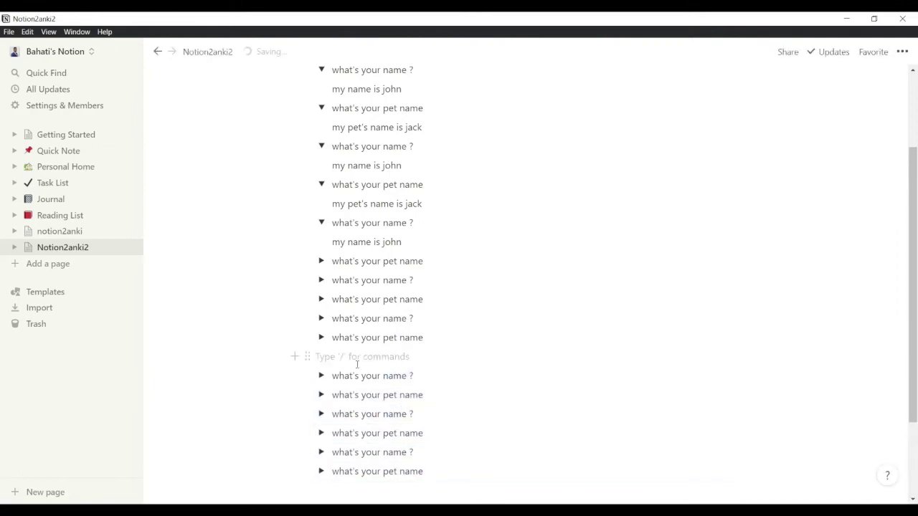
{"action": "key", "text": "BackSpace"}
Look through the whole list of toggles and collapse the first "what's your name ?" toggle.
{"action": "scroll", "coordinate": [357, 365], "scroll_direction": "up", "scroll_amount": 2}
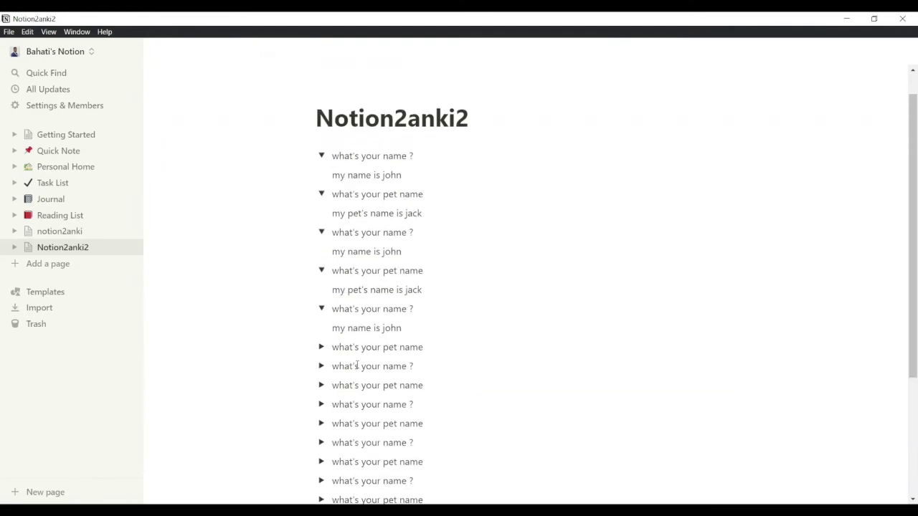
{"action": "scroll", "coordinate": [357, 365], "scroll_direction": "up", "scroll_amount": 1}
{"action": "scroll", "coordinate": [357, 364], "scroll_direction": "down", "scroll_amount": 5}
{"action": "scroll", "coordinate": [357, 364], "scroll_direction": "up", "scroll_amount": 5}
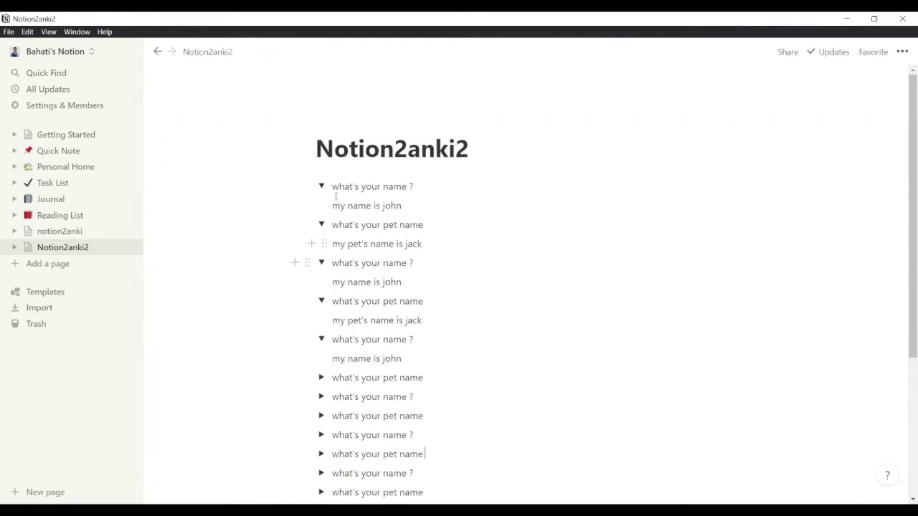
{"action": "left_click", "coordinate": [322, 188]}
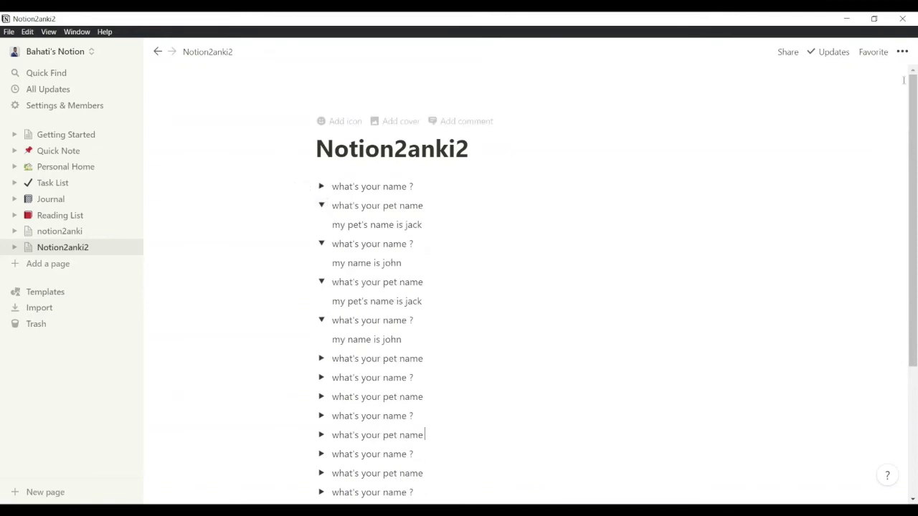
Export the Notion2anki2 page in HTML format without subpages and save the zip file in the Downloads folder.
{"action": "left_click", "coordinate": [902, 52]}
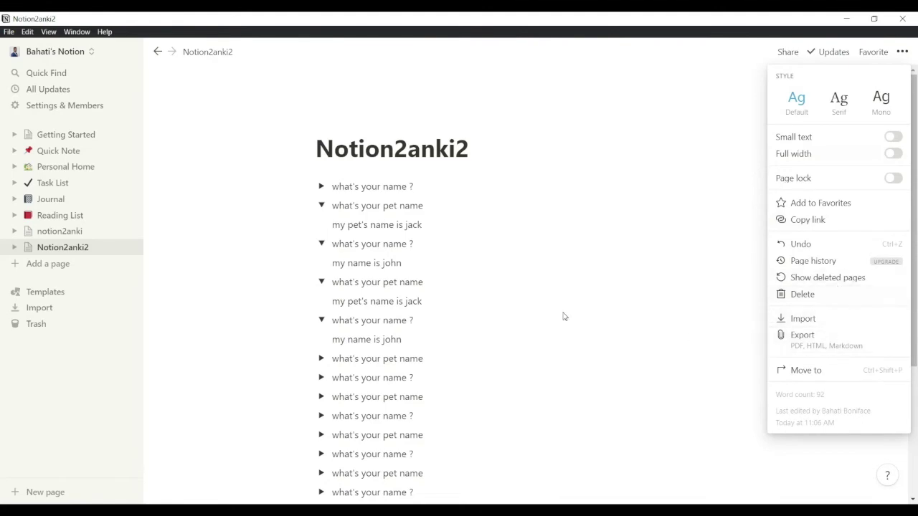
{"action": "left_click", "coordinate": [831, 342]}
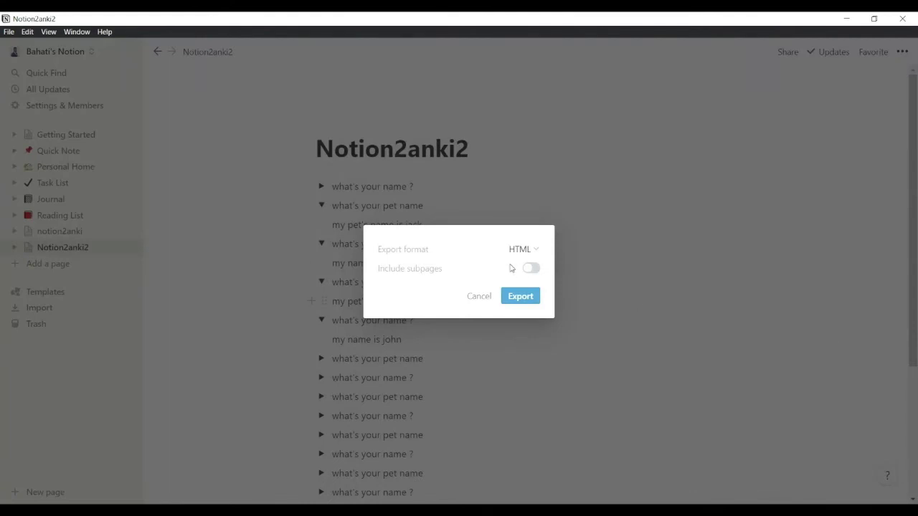
{"action": "left_click", "coordinate": [529, 250]}
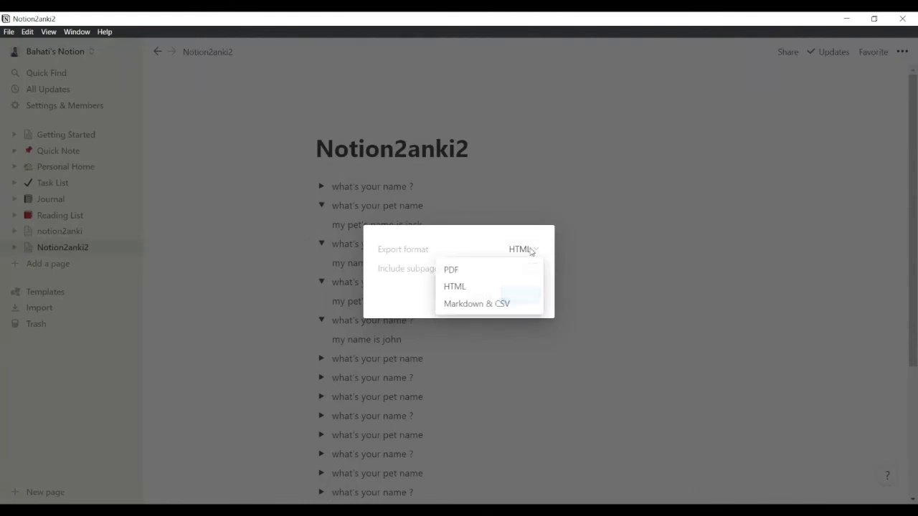
{"action": "left_click", "coordinate": [463, 287]}
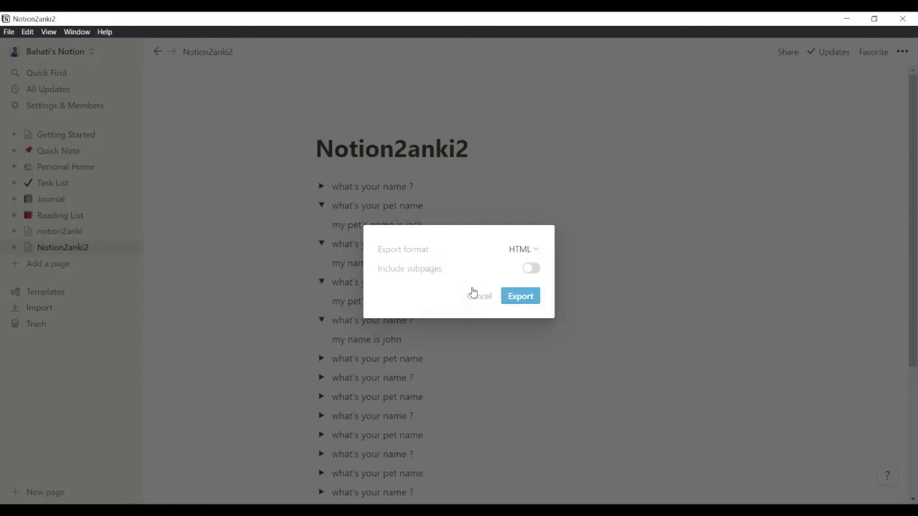
{"action": "left_click", "coordinate": [521, 296]}
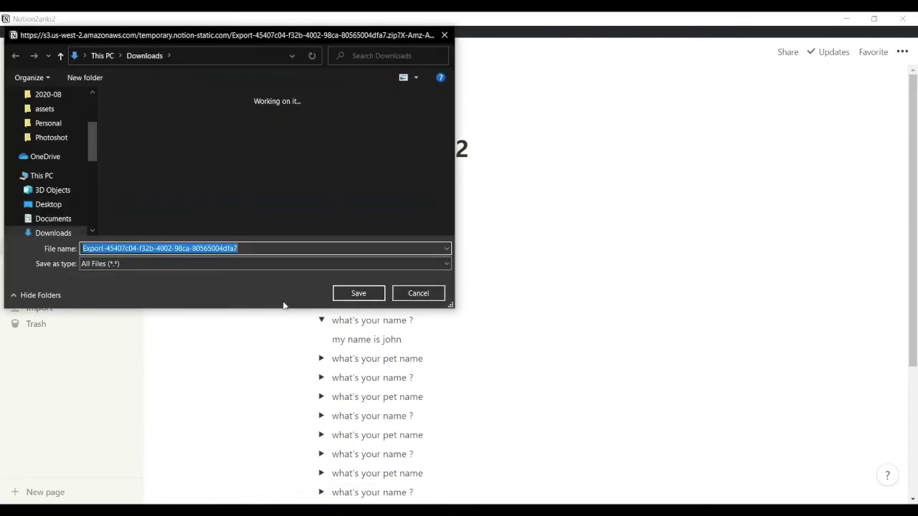
{"action": "left_click", "coordinate": [356, 293]}
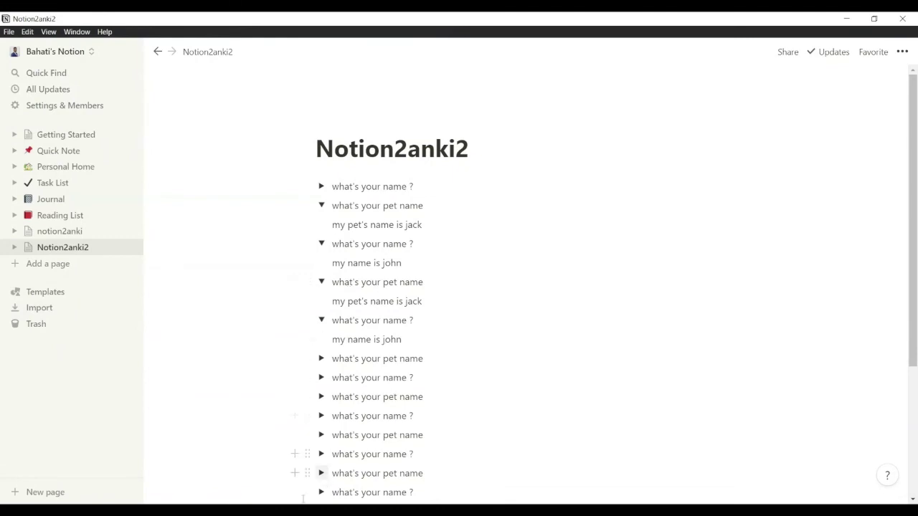
Switch to the Chrome browser and open the Create page of the notion.2anki.net site.
{"action": "left_click", "coordinate": [281, 511]}
{"action": "left_click", "coordinate": [345, 466]}
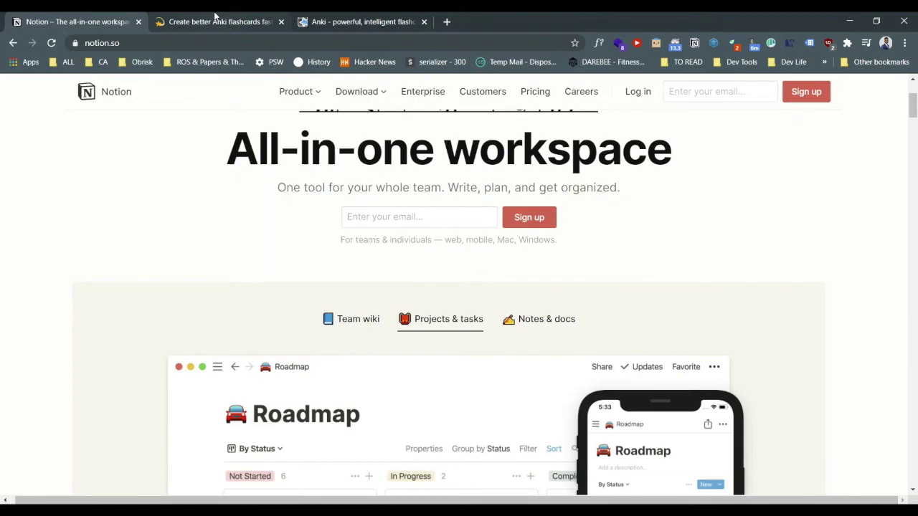
{"action": "left_click", "coordinate": [215, 22]}
{"action": "scroll", "coordinate": [145, 147], "scroll_direction": "down", "scroll_amount": 5}
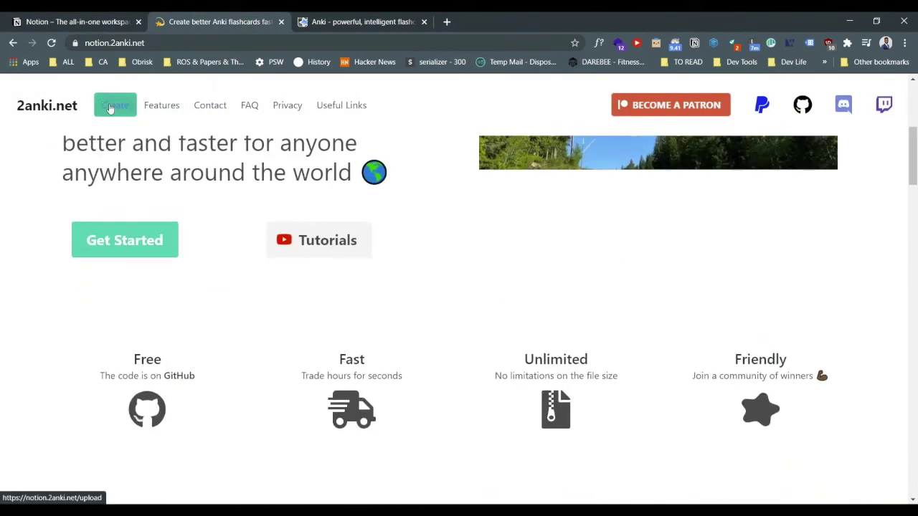
{"action": "left_click", "coordinate": [111, 107]}
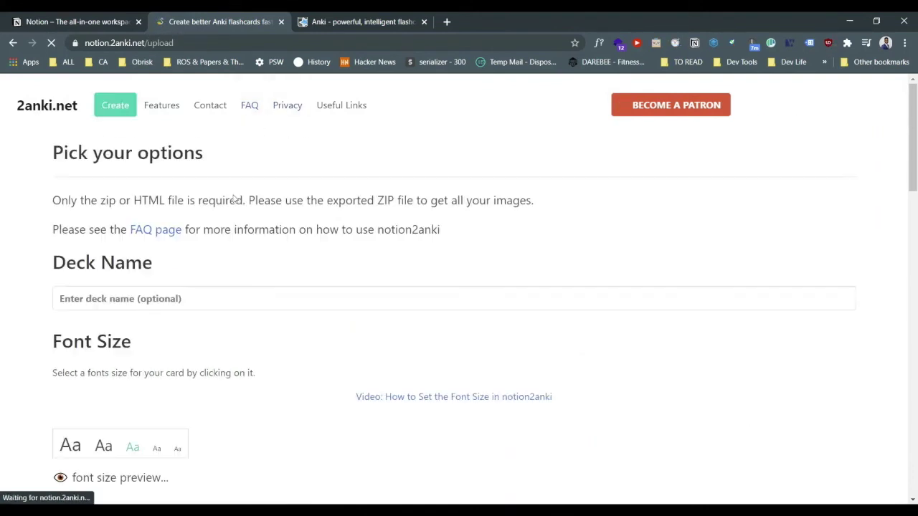
Name the new deck "test desk" in the conversion options.
{"action": "left_click", "coordinate": [171, 301]}
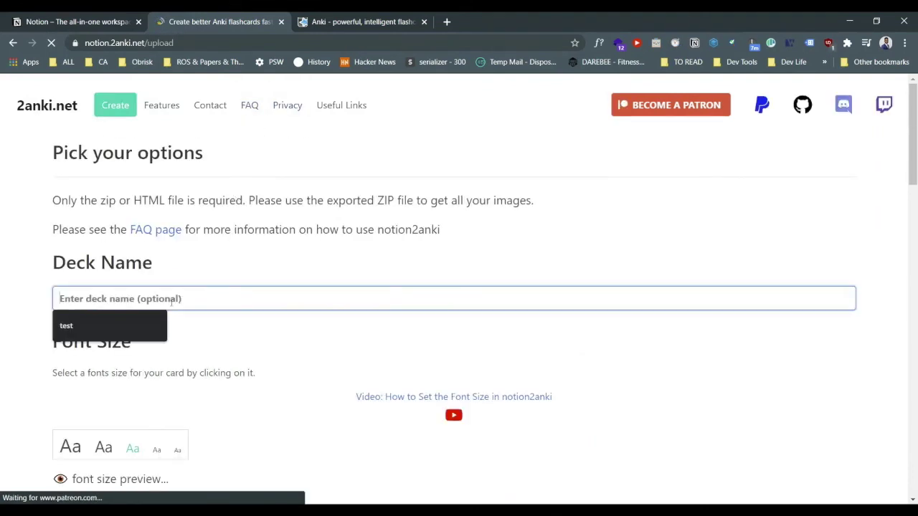
{"action": "triple_click", "coordinate": [104, 265]}
{"action": "left_click", "coordinate": [143, 298]}
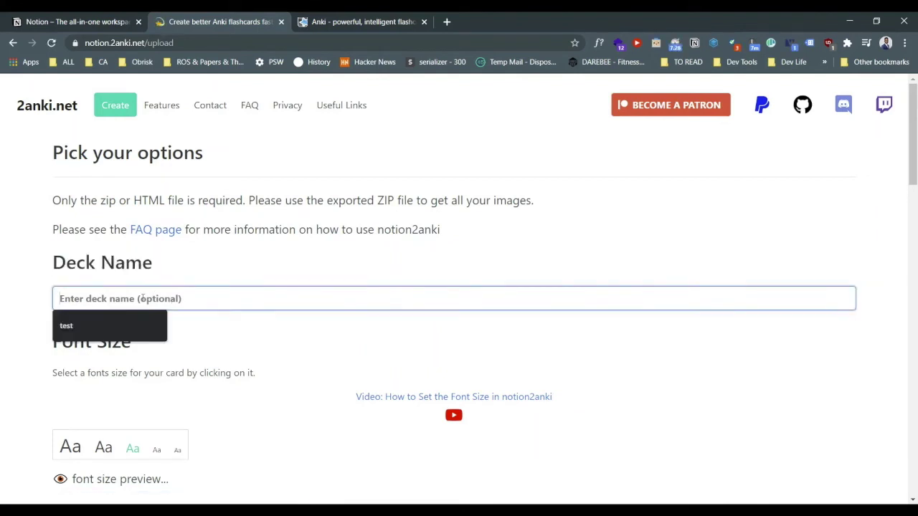
{"action": "type", "text": "pa"}
{"action": "key", "text": "BackSpace"}
{"action": "type", "text": "test d"}
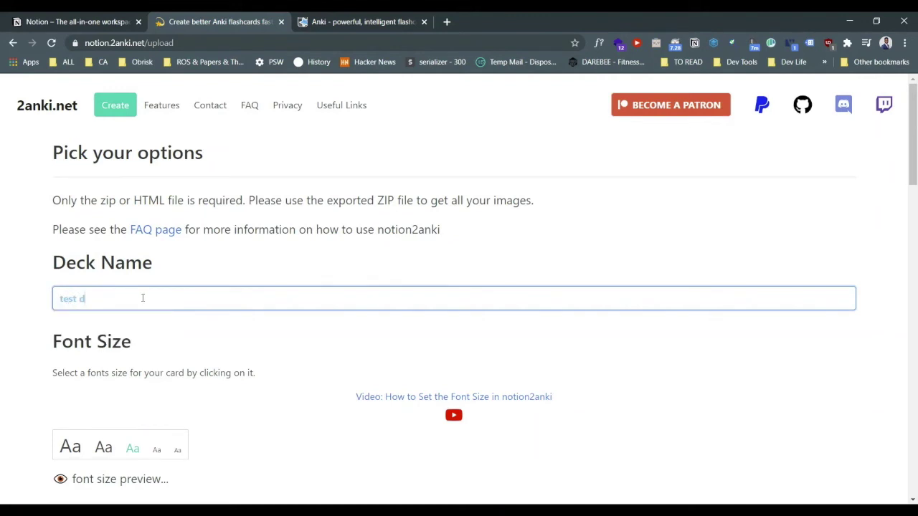
Set the card font size to the second-largest option.
{"action": "scroll", "coordinate": [143, 298], "scroll_direction": "down", "scroll_amount": 3}
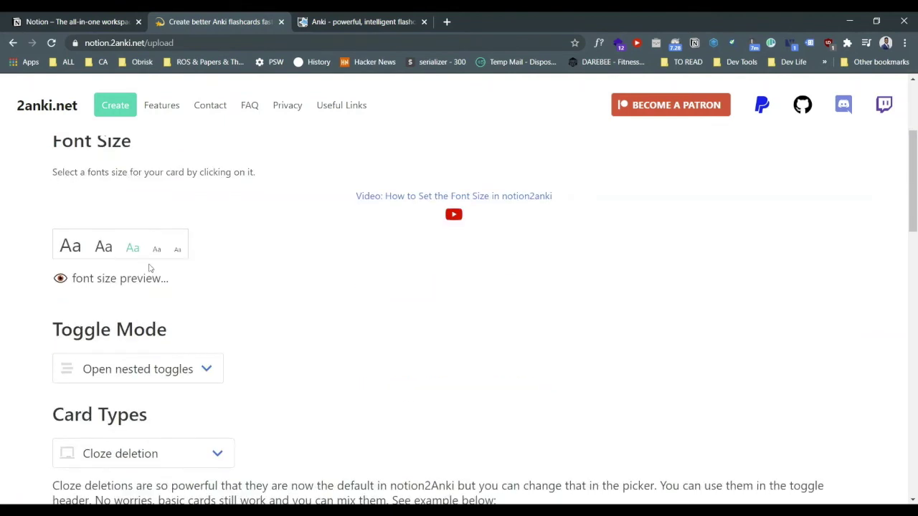
{"action": "scroll", "coordinate": [147, 266], "scroll_direction": "up", "scroll_amount": 1}
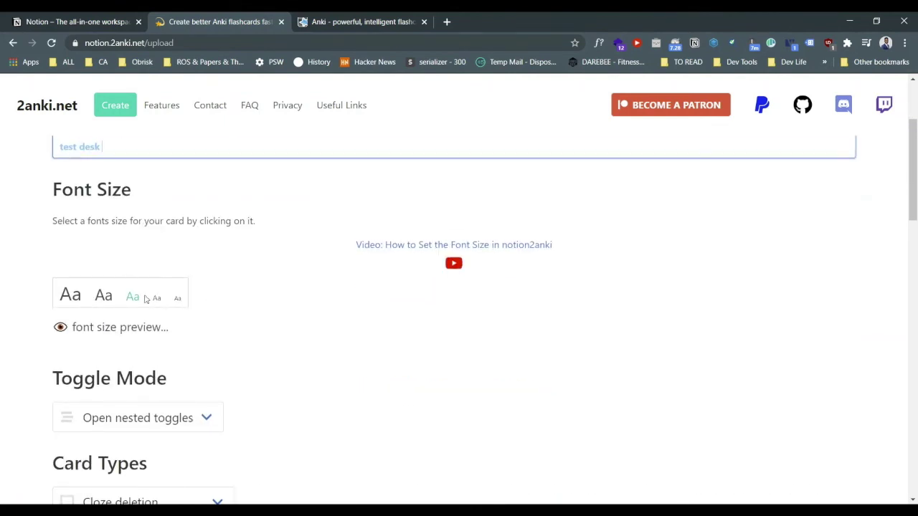
{"action": "scroll", "coordinate": [145, 298], "scroll_direction": "up", "scroll_amount": 2}
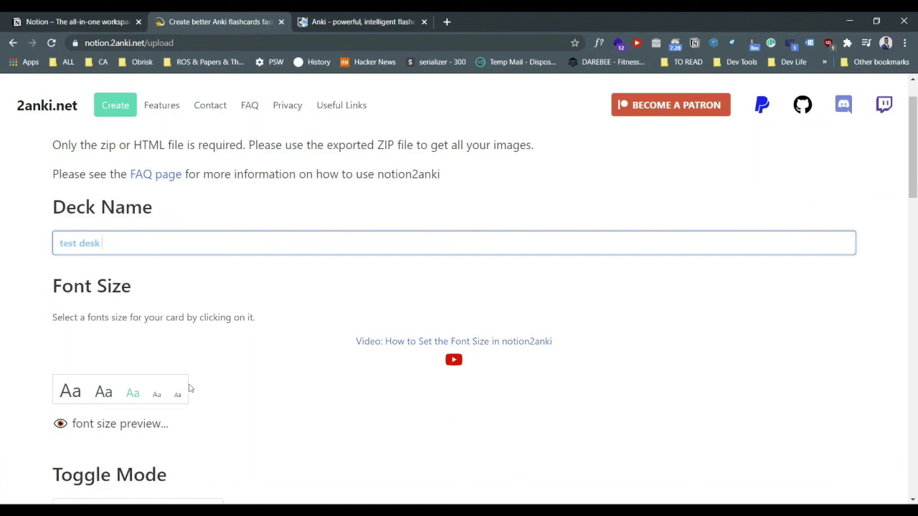
{"action": "left_click", "coordinate": [103, 391]}
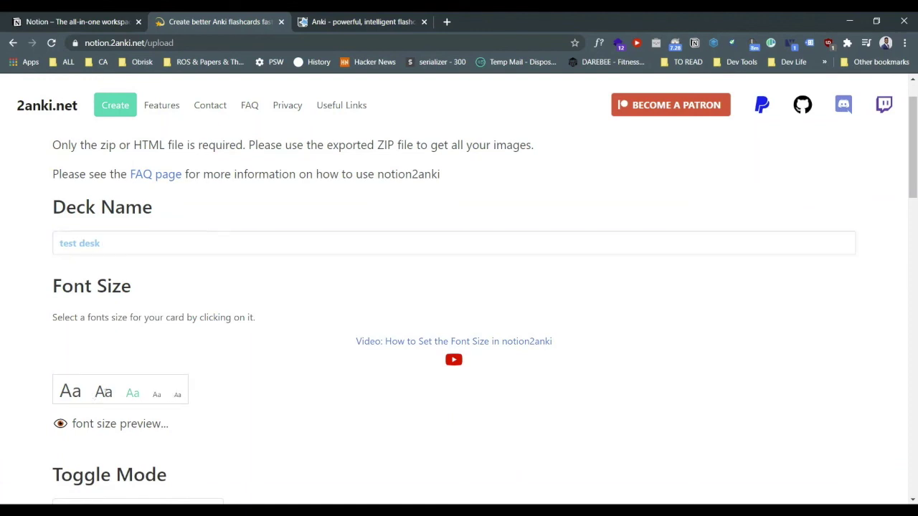
Look over the toggle mode and card type options for the conversion.
{"action": "scroll", "coordinate": [104, 393], "scroll_direction": "down", "scroll_amount": 2}
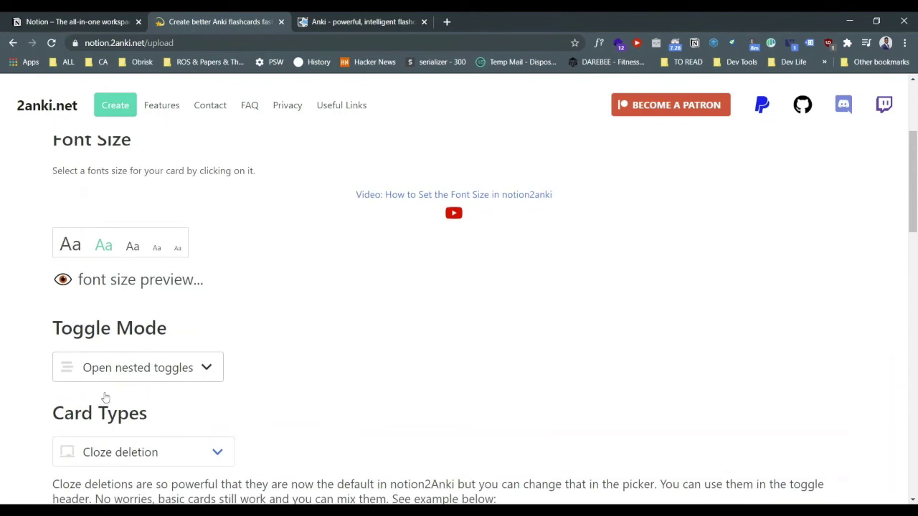
{"action": "scroll", "coordinate": [160, 334], "scroll_direction": "down", "scroll_amount": 1}
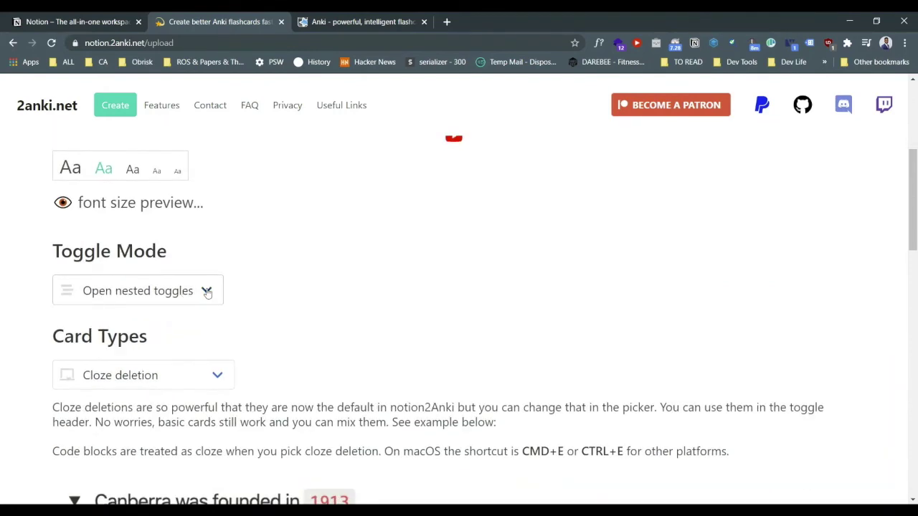
{"action": "scroll", "coordinate": [207, 293], "scroll_direction": "down", "scroll_amount": 1}
{"action": "scroll", "coordinate": [207, 291], "scroll_direction": "up", "scroll_amount": 1}
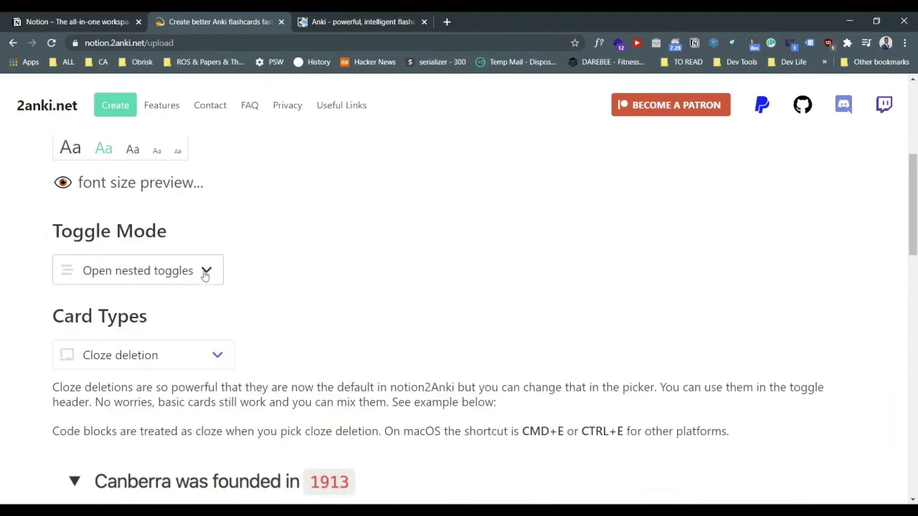
{"action": "scroll", "coordinate": [206, 276], "scroll_direction": "up", "scroll_amount": 1}
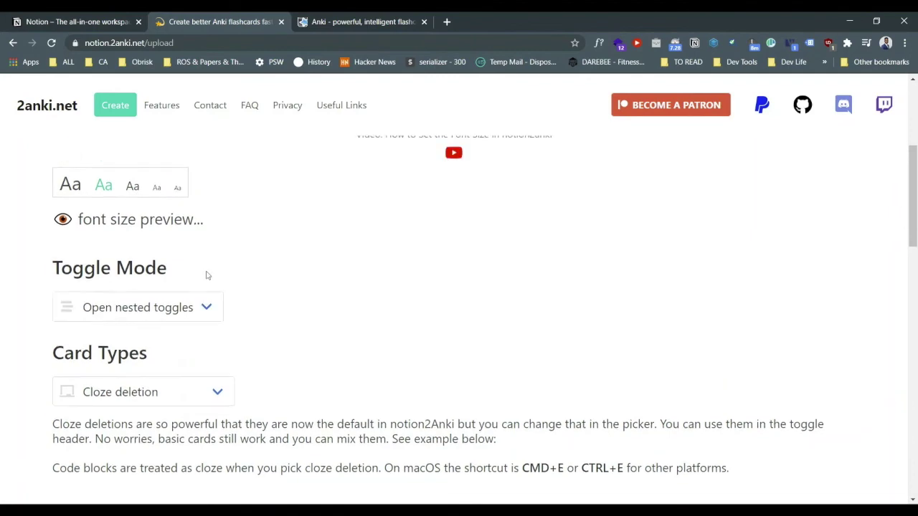
{"action": "scroll", "coordinate": [208, 276], "scroll_direction": "down", "scroll_amount": 2}
Choose the newest exported Notion zip from Downloads as the Notion export file to upload.
{"action": "scroll", "coordinate": [189, 310], "scroll_direction": "down", "scroll_amount": 7}
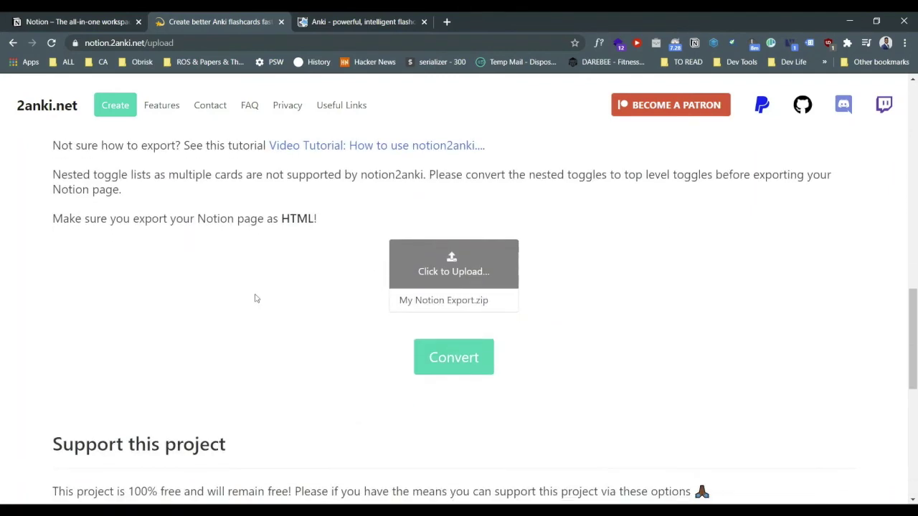
{"action": "scroll", "coordinate": [344, 316], "scroll_direction": "up", "scroll_amount": 1}
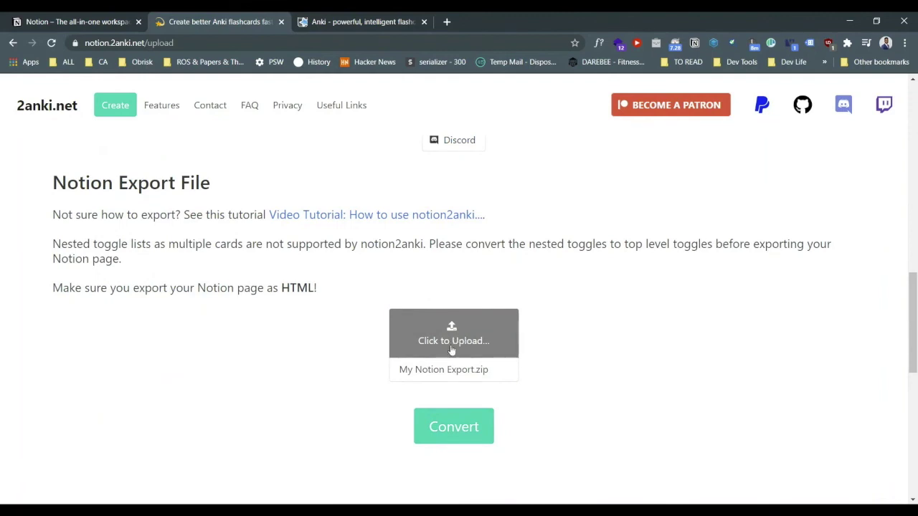
{"action": "left_click", "coordinate": [438, 331]}
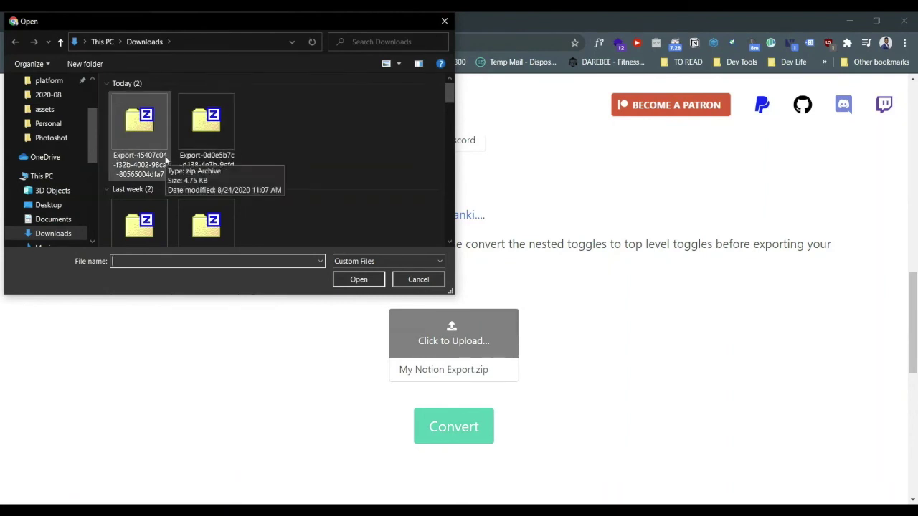
{"action": "left_click", "coordinate": [138, 159]}
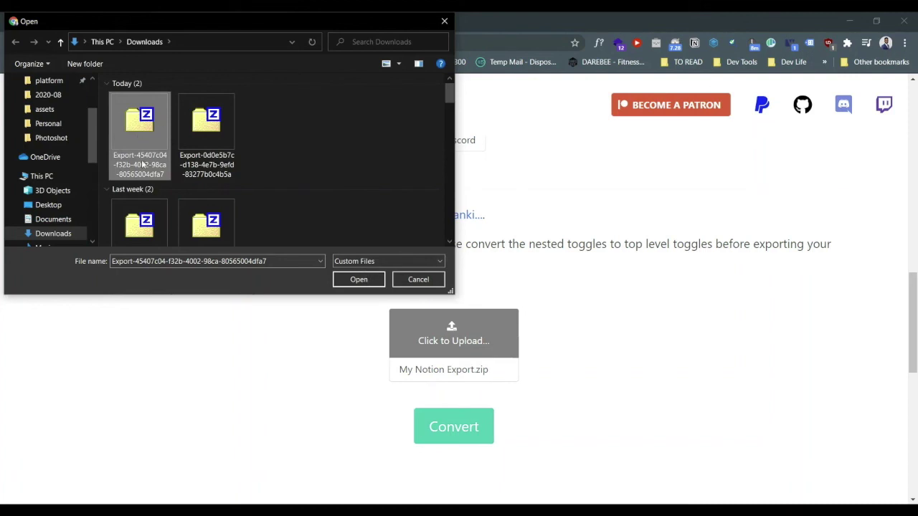
{"action": "left_click", "coordinate": [358, 281]}
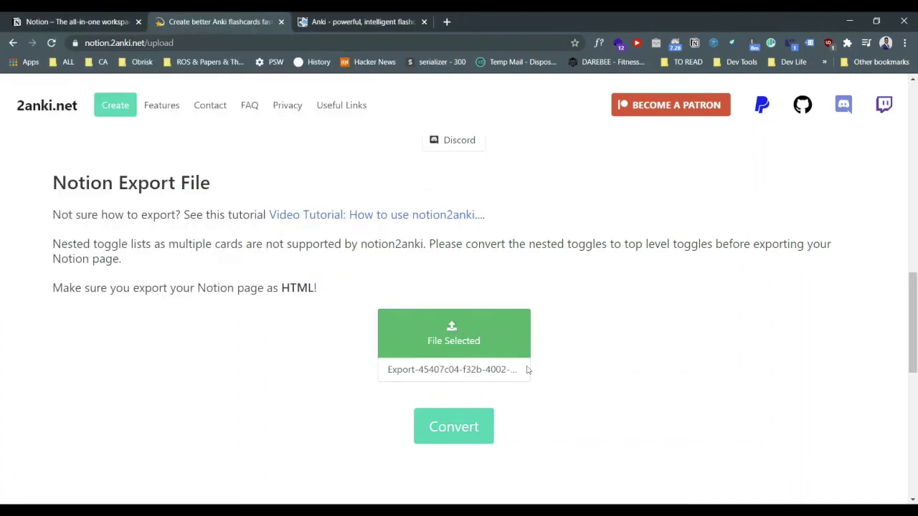
Convert the uploaded export and save the resulting Anki deck package as "test desk" in Downloads.
{"action": "scroll", "coordinate": [507, 477], "scroll_direction": "down", "scroll_amount": 3}
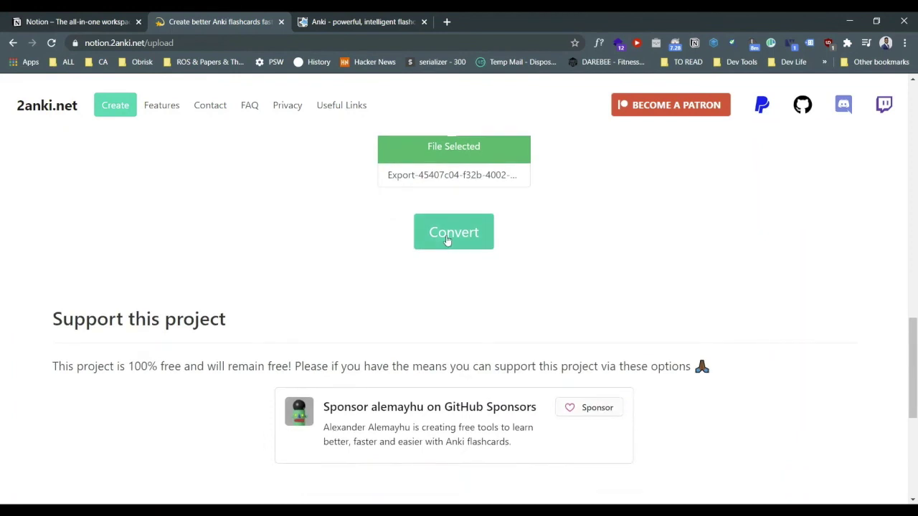
{"action": "left_click", "coordinate": [446, 241]}
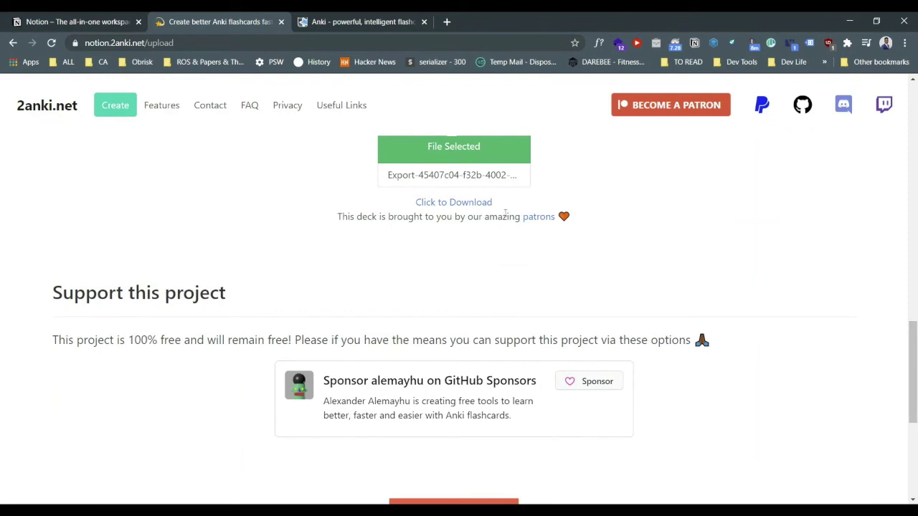
{"action": "left_click", "coordinate": [441, 204]}
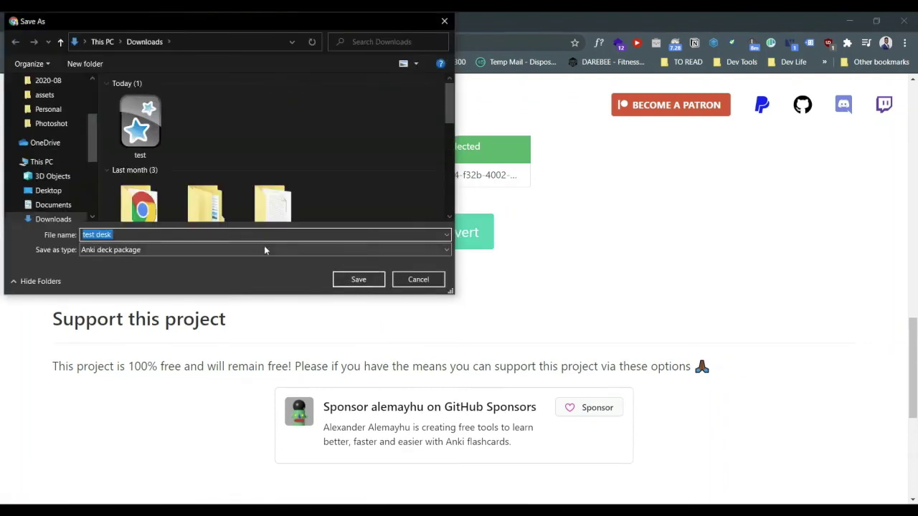
{"action": "left_click", "coordinate": [365, 283]}
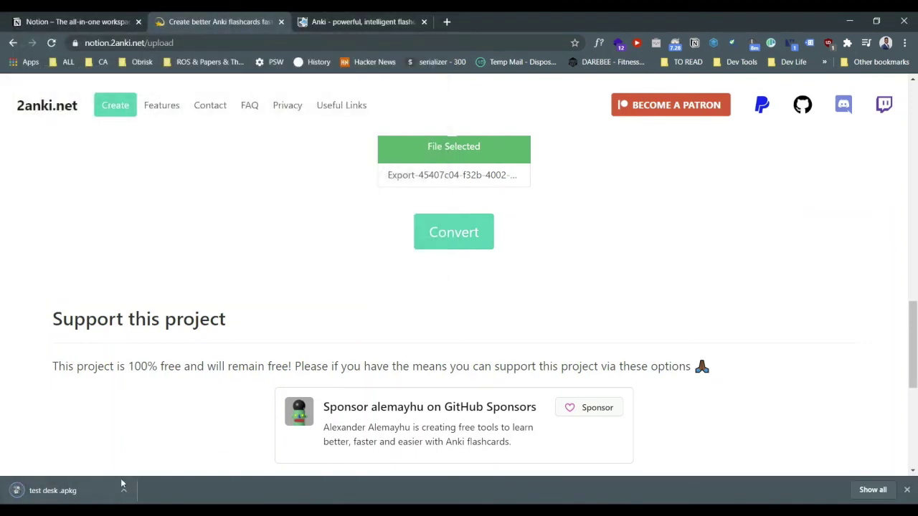
Import the downloaded "test desk" package into Anki and read through the import report before closing it.
{"action": "left_click", "coordinate": [47, 491]}
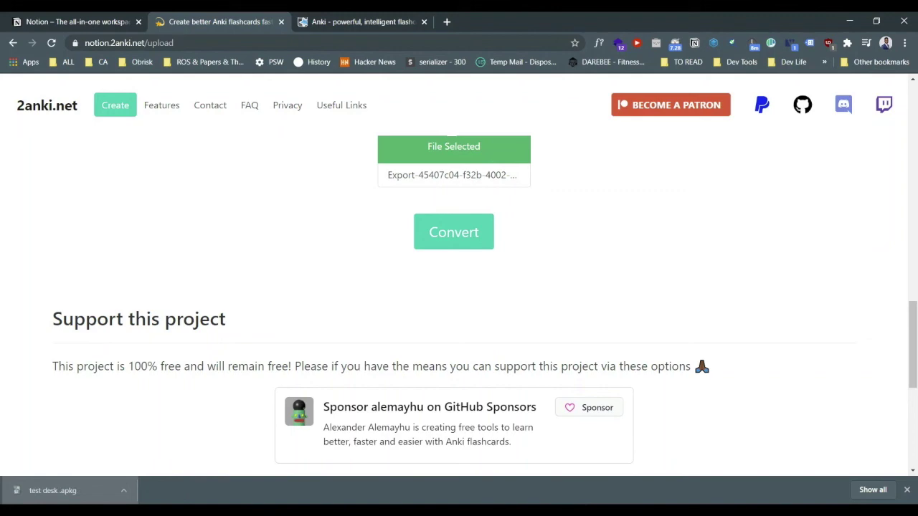
{"action": "mouse_move", "coordinate": [578, 511]}
{"action": "left_click", "coordinate": [550, 468]}
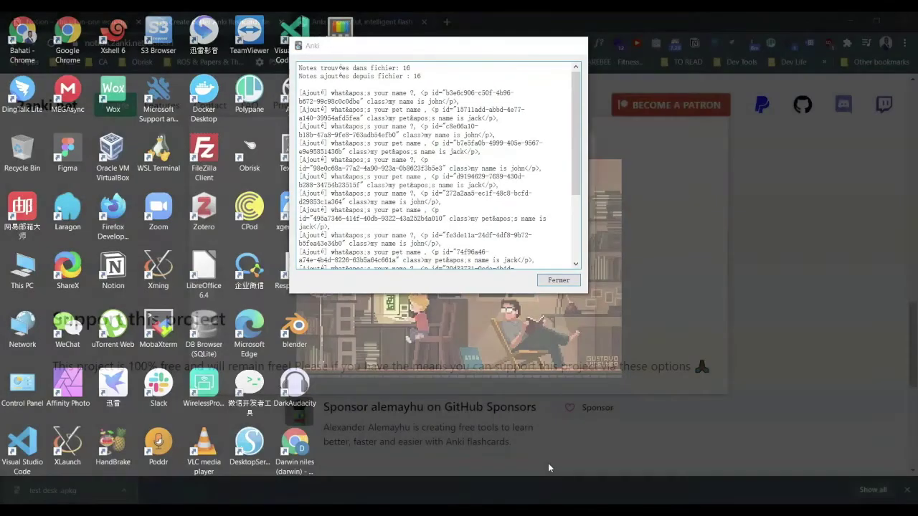
{"action": "scroll", "coordinate": [501, 217], "scroll_direction": "down", "scroll_amount": 5}
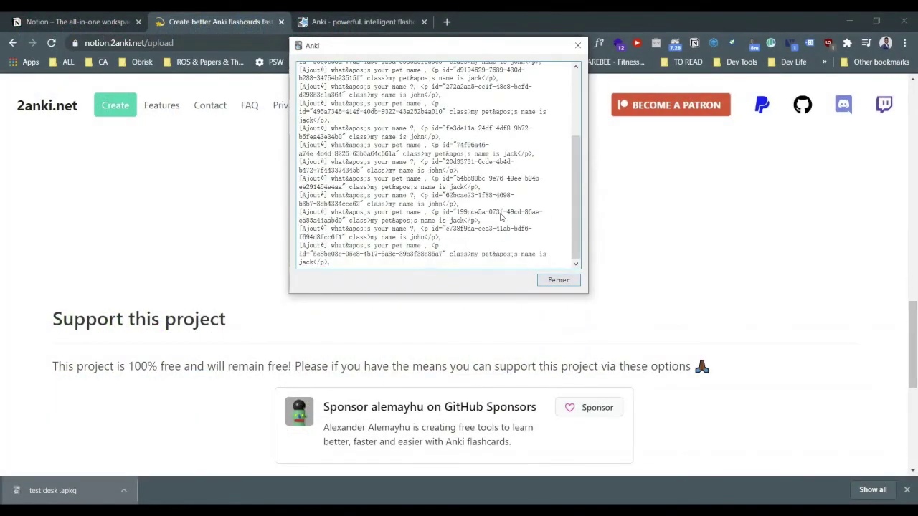
{"action": "scroll", "coordinate": [501, 217], "scroll_direction": "up", "scroll_amount": 5}
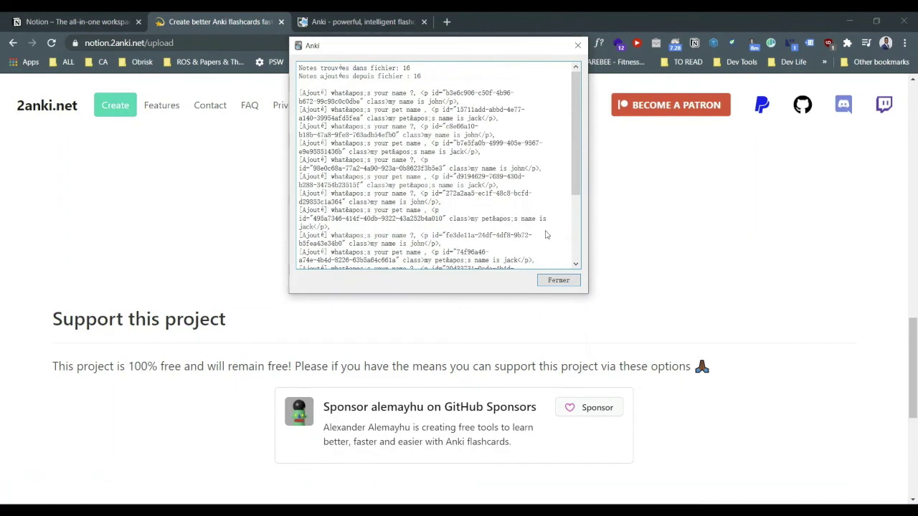
{"action": "left_click", "coordinate": [559, 281]}
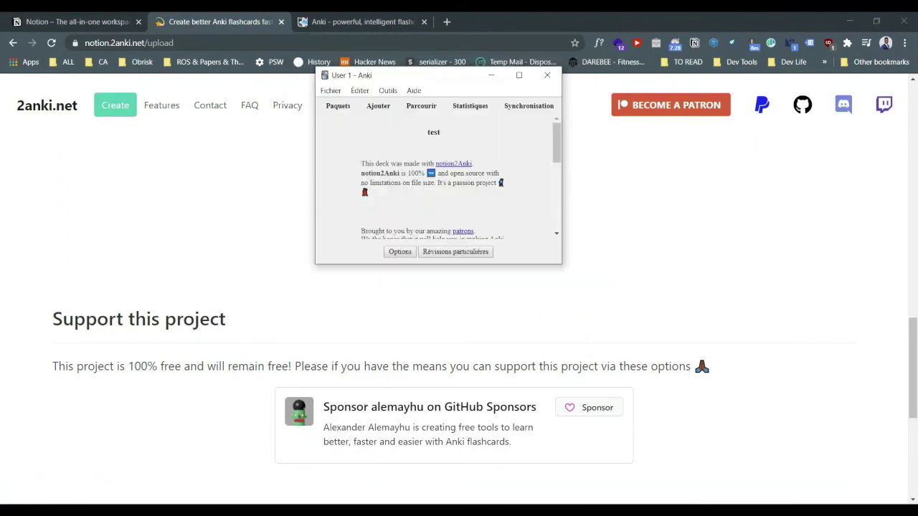
Maximize the Anki window and start a study session of the "test desk" deck from the deck list.
{"action": "left_click", "coordinate": [518, 77]}
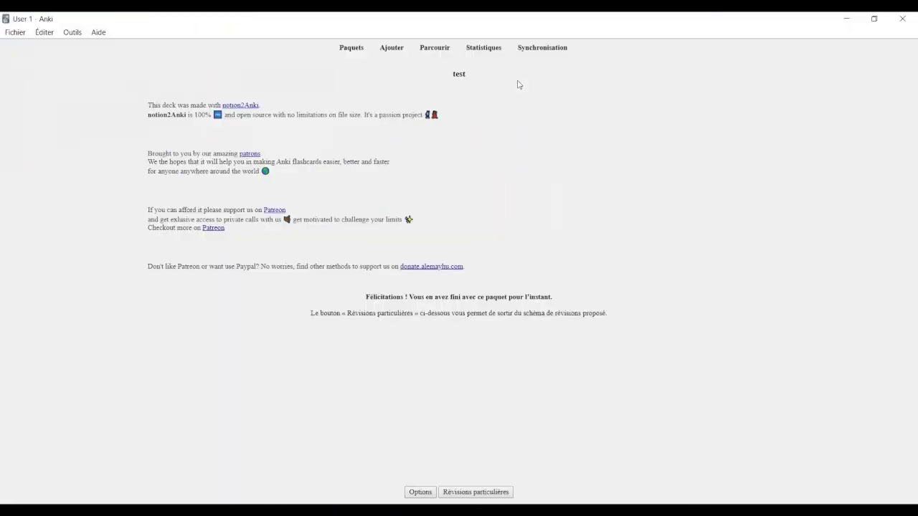
{"action": "left_click", "coordinate": [352, 48]}
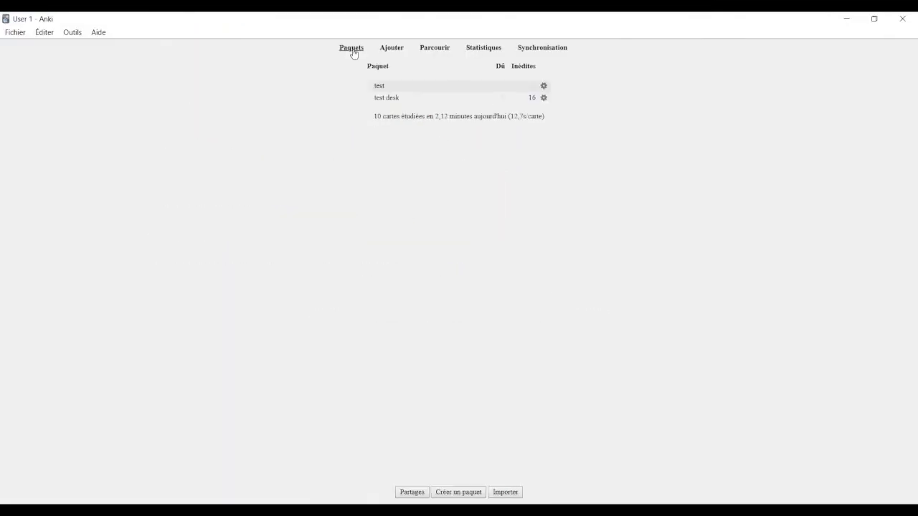
{"action": "left_click", "coordinate": [392, 100]}
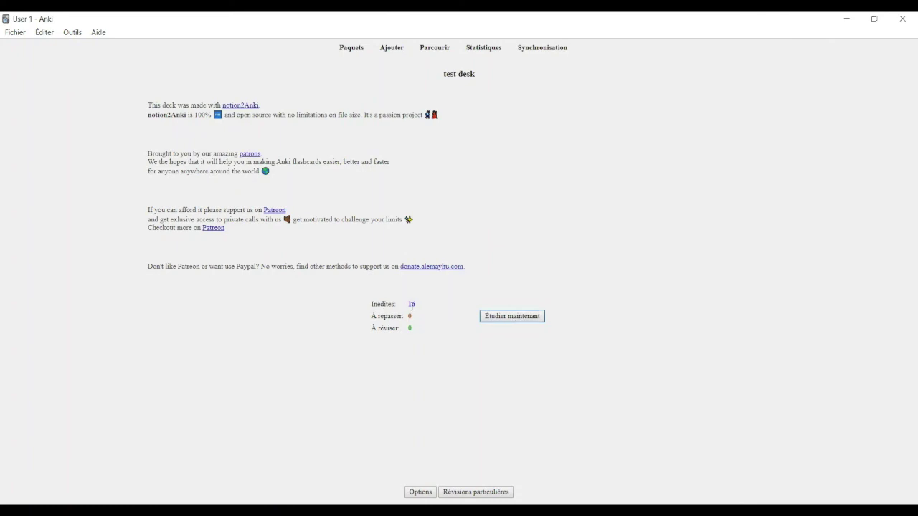
{"action": "left_click", "coordinate": [495, 321]}
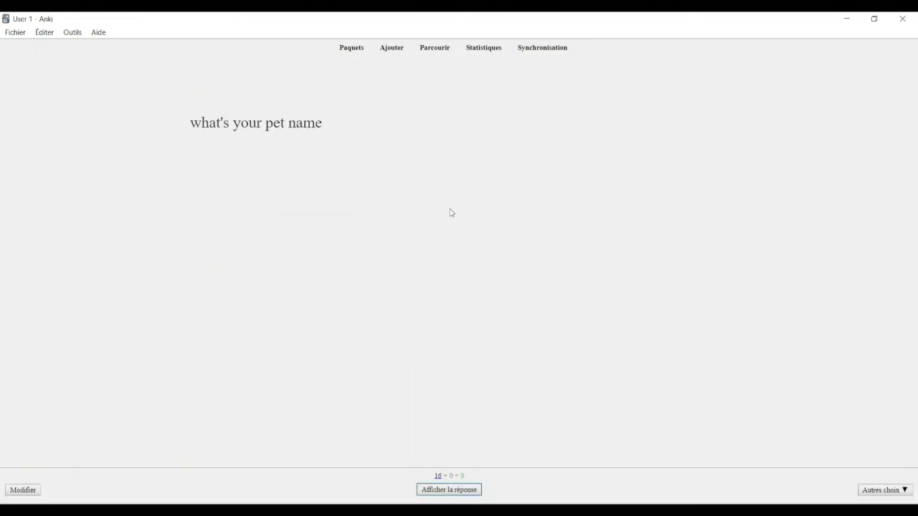
Go through the first three flashcards, revealing each answer and accepting the default rating.
{"action": "key", "text": "space"}
{"action": "key", "text": "space"}
{"action": "key", "text": "space"}
{"action": "key", "text": "space"}
{"action": "key", "text": "space"}
{"action": "key", "text": "space"}
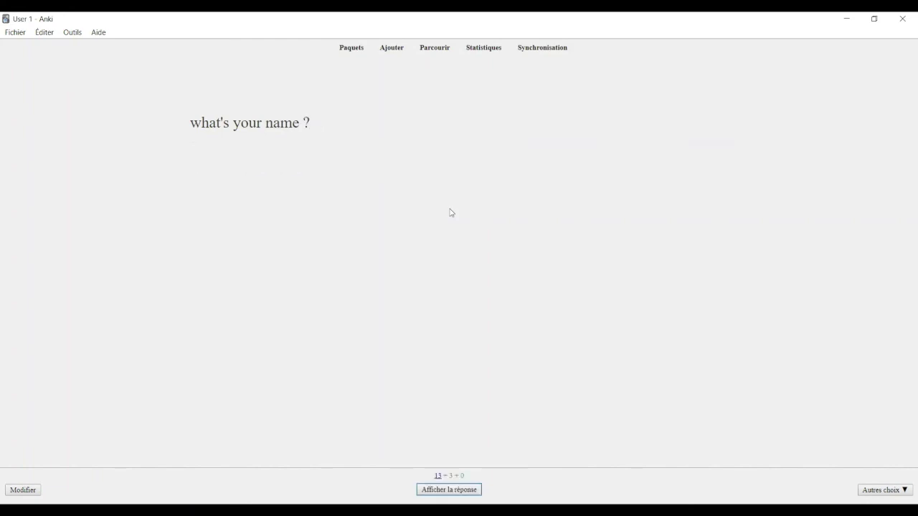